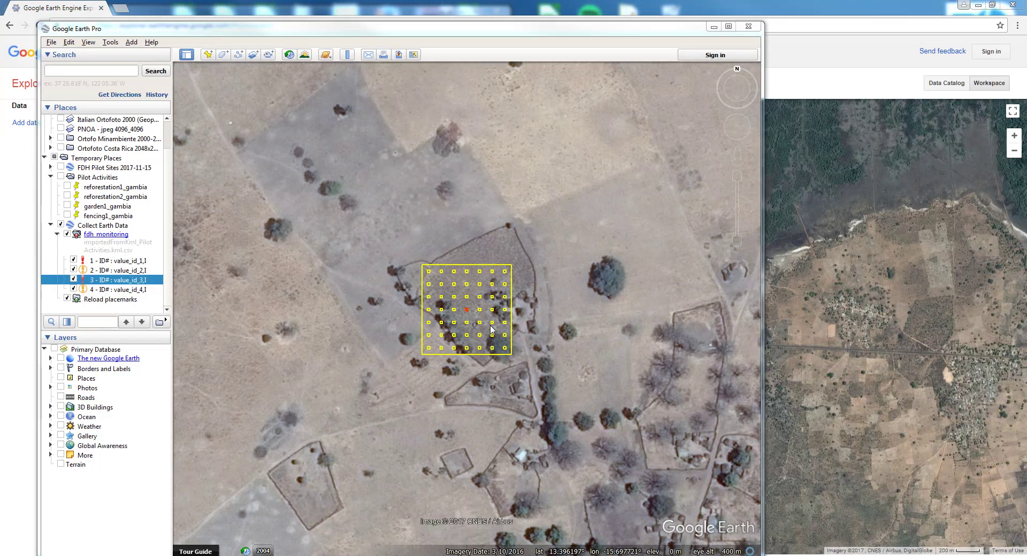
Step: Centre the sample plot and open its Collect Earth form in Google Earth Pro, then switch to Explorer
drag(498, 363, 412, 366)
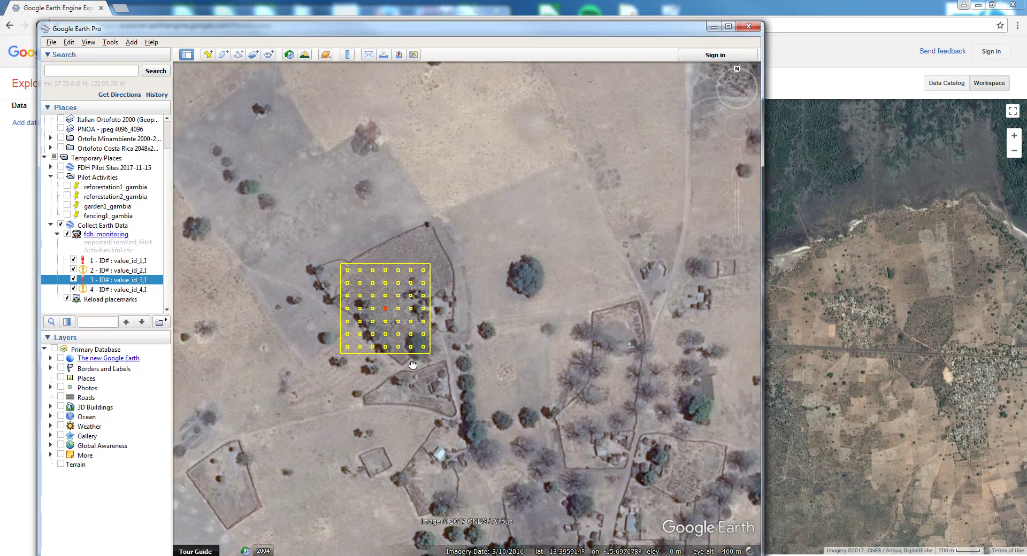
click(421, 308)
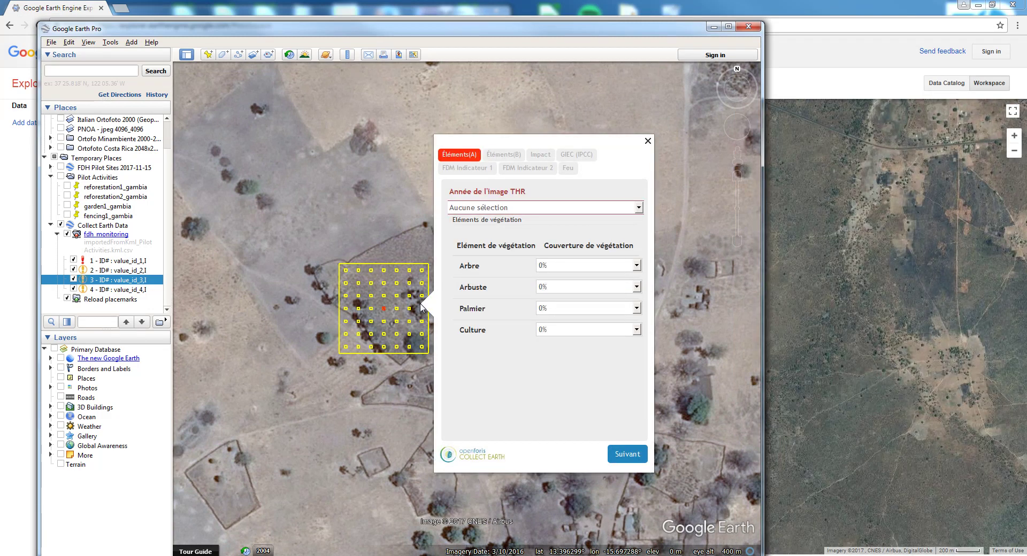
click(815, 16)
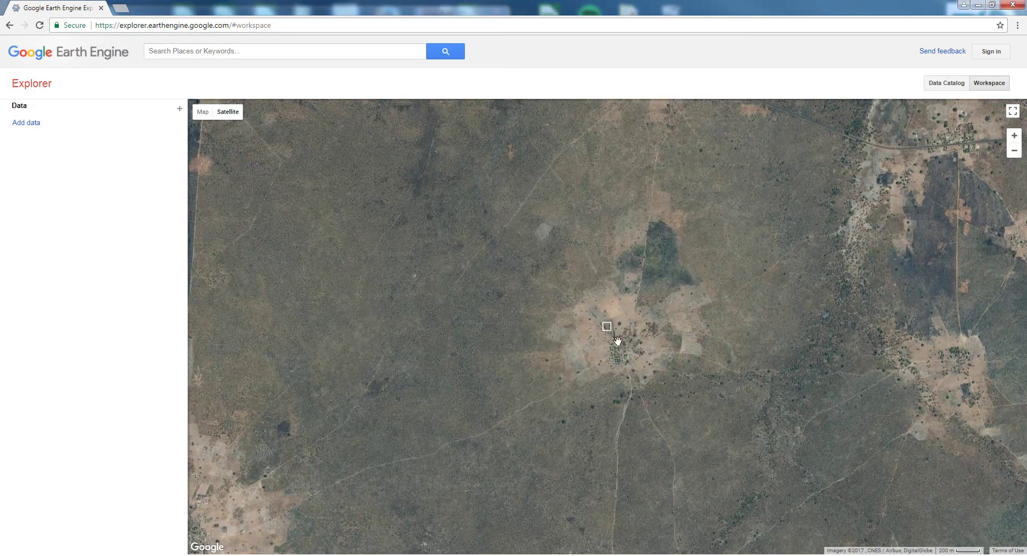
Step: Zoom the satellite map in one level over the plot square near the village
scroll(614, 342, up, 1)
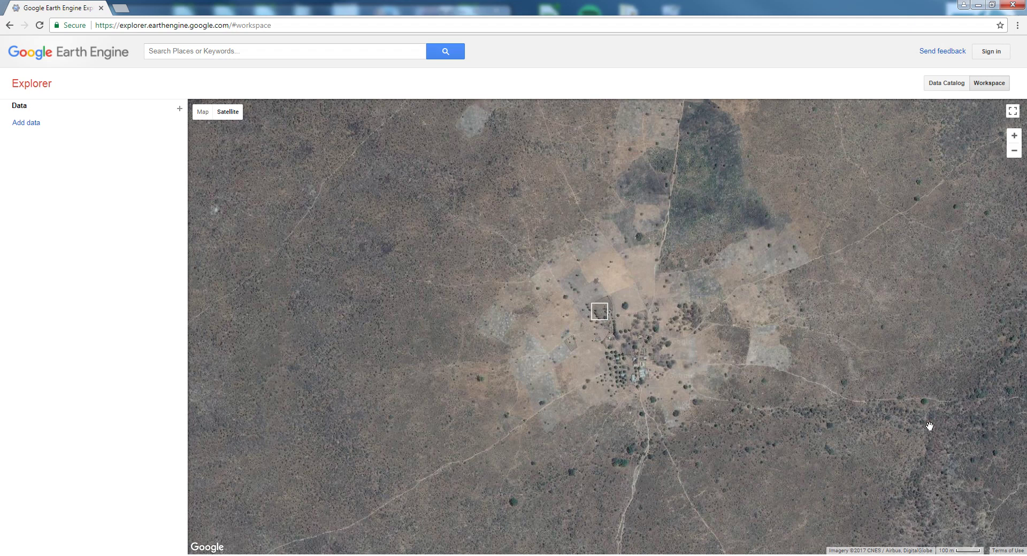
Step: Sign in with the Google account e-mail and password after accepting the Trusted Tester prompt
click(994, 52)
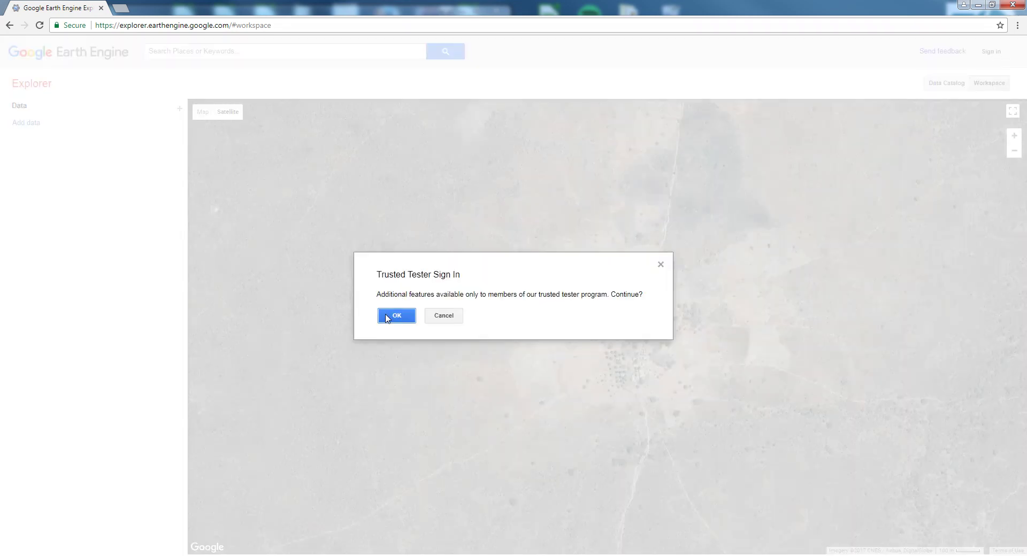
click(387, 317)
key(Return)
text(•••••••••)
key(Return)
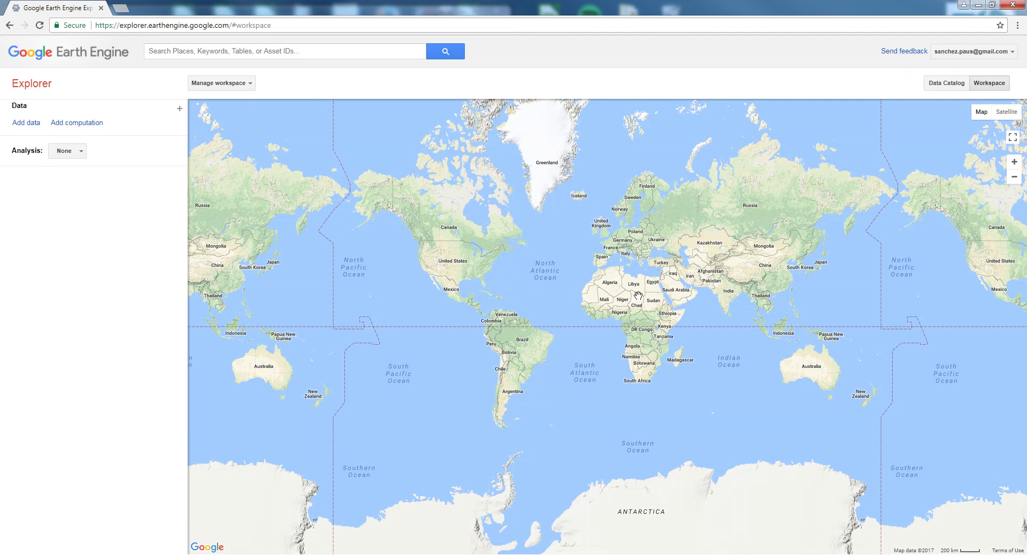
Step: Restore the saved workspace, clearing the current one, to load the Landsat, MODIS NDVI and 1995–2016 layers
click(252, 87)
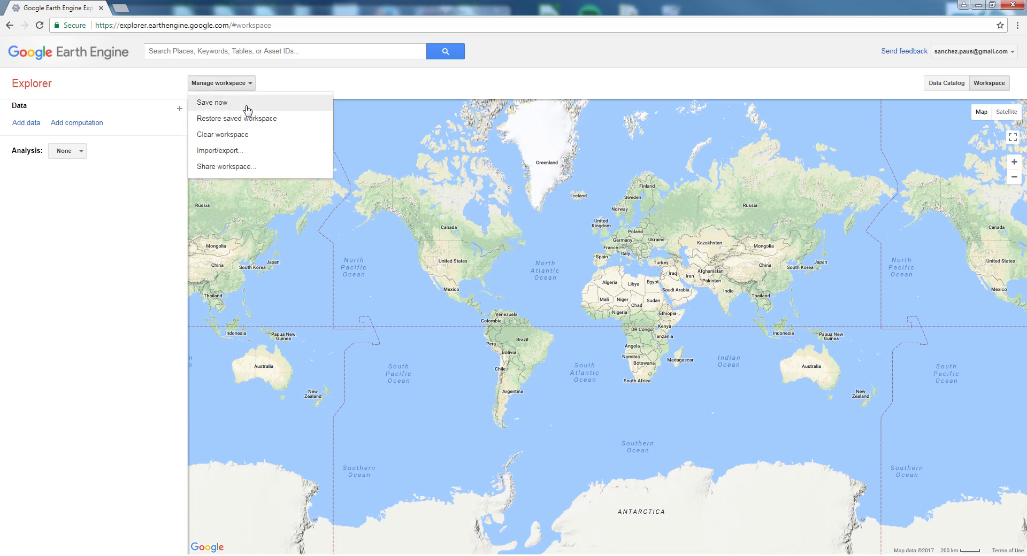
click(280, 124)
click(408, 320)
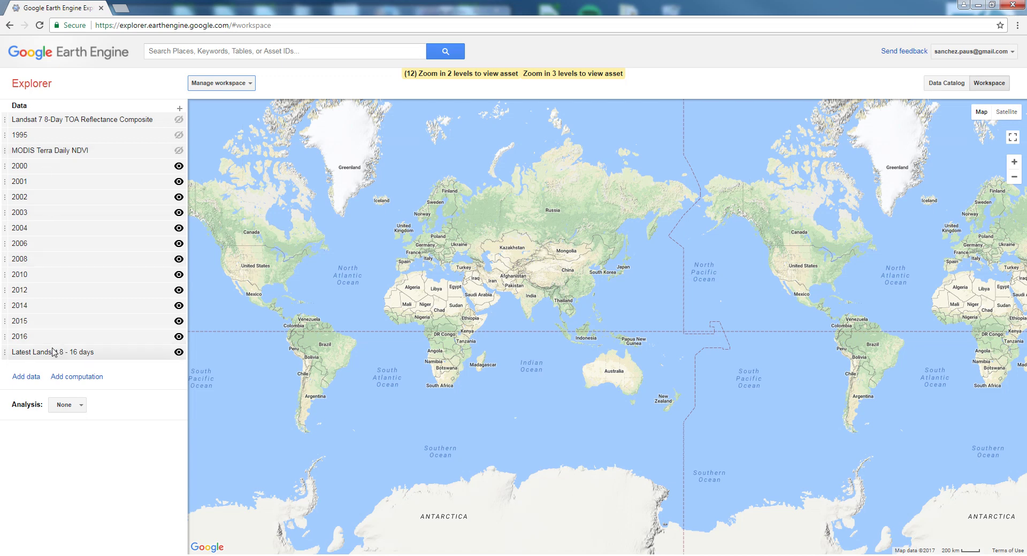
click(110, 184)
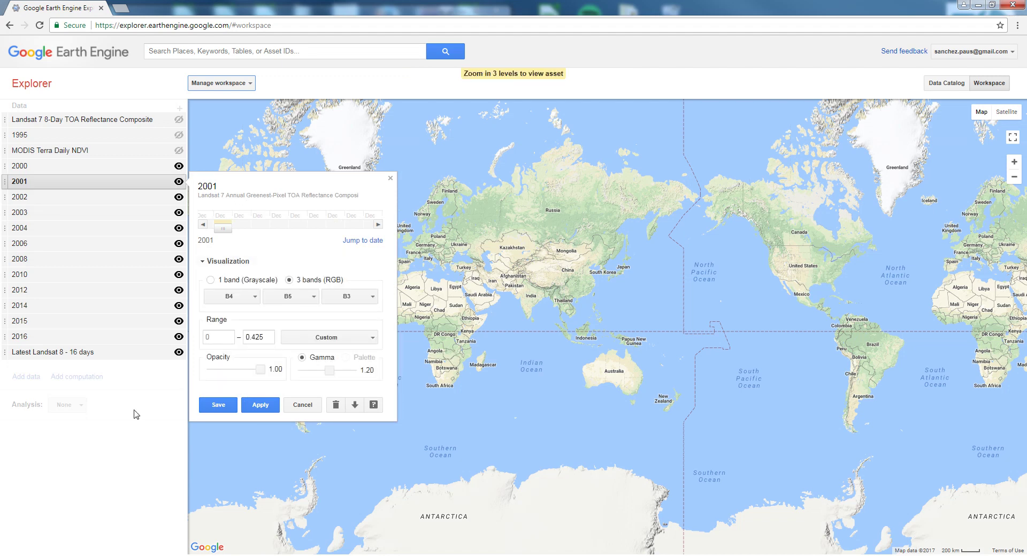
click(391, 179)
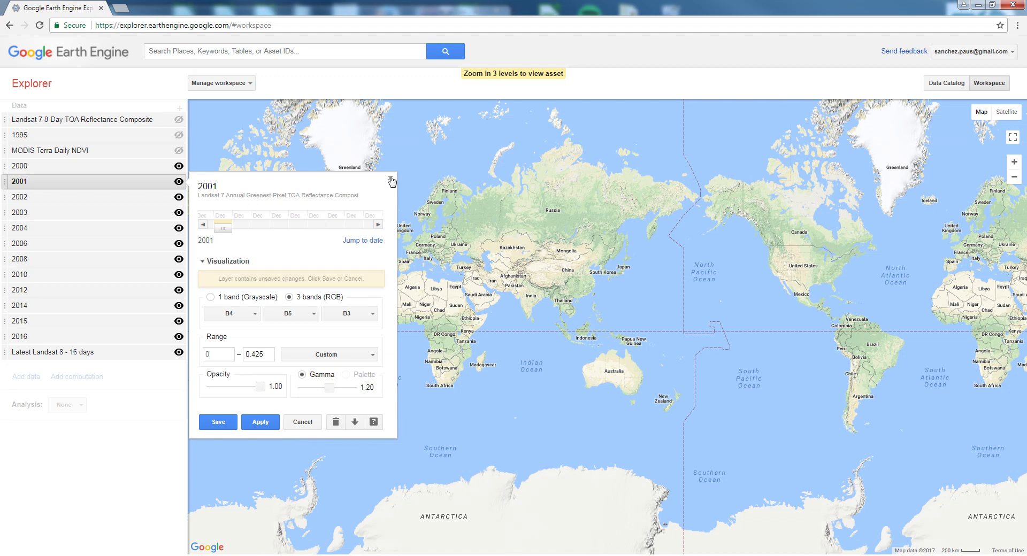
click(319, 423)
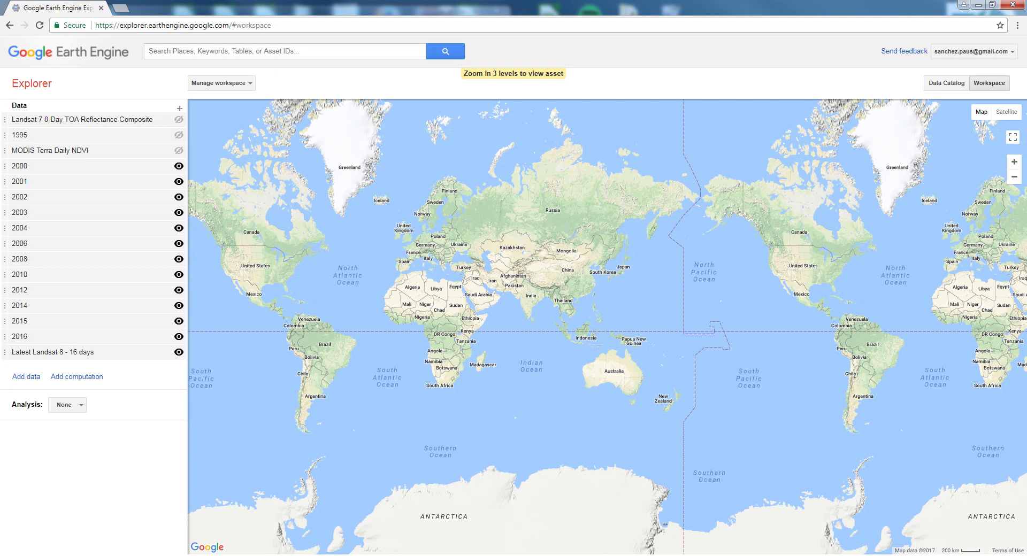
Step: In Google Earth Pro, close plot 3's form and fly to placemark 2, then return to Explorer
key(alt+Tab)
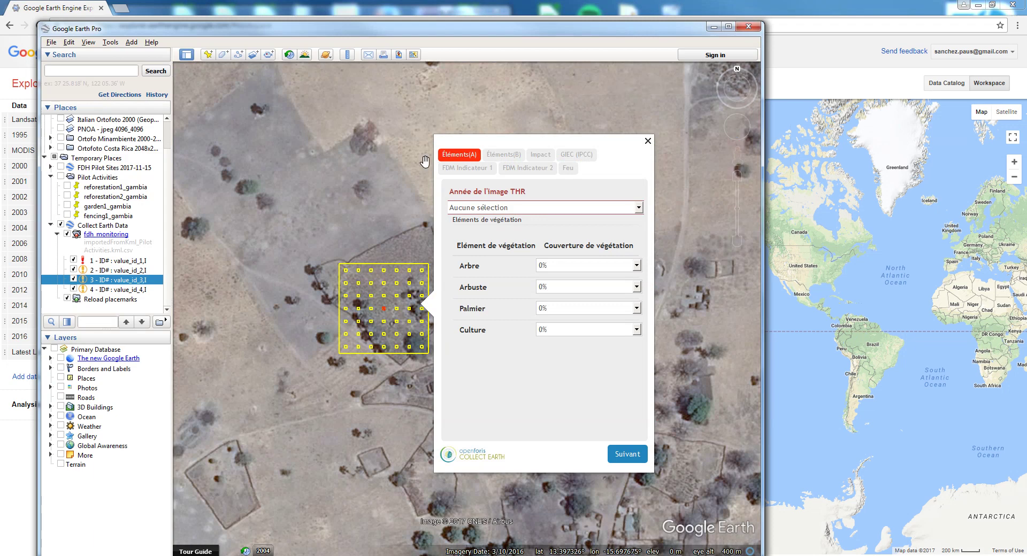
click(191, 299)
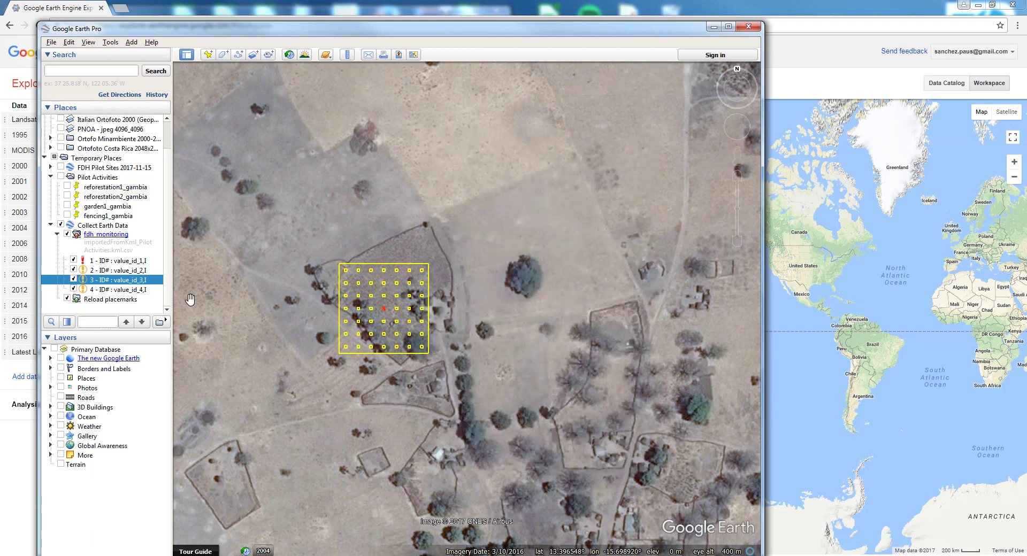
double_click(137, 272)
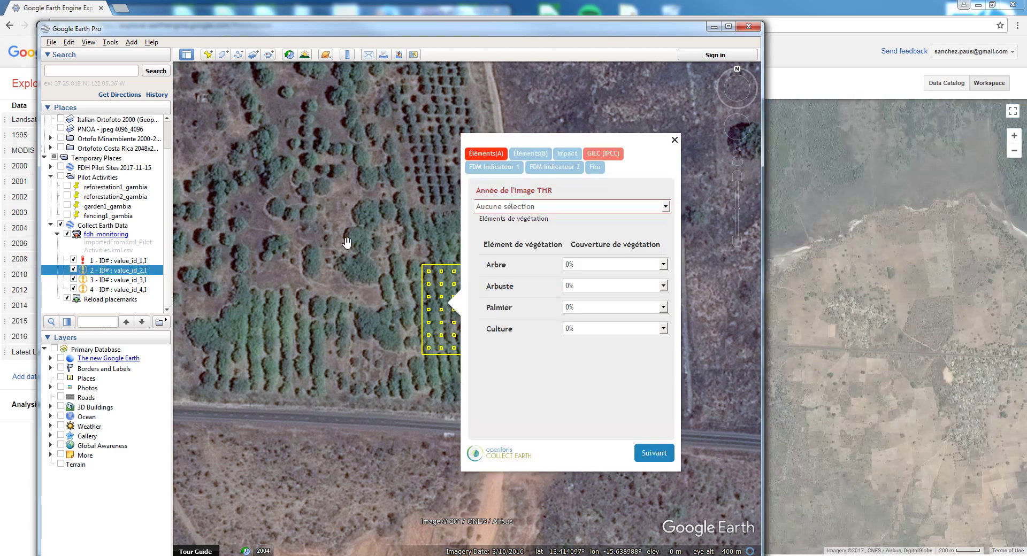
click(886, 310)
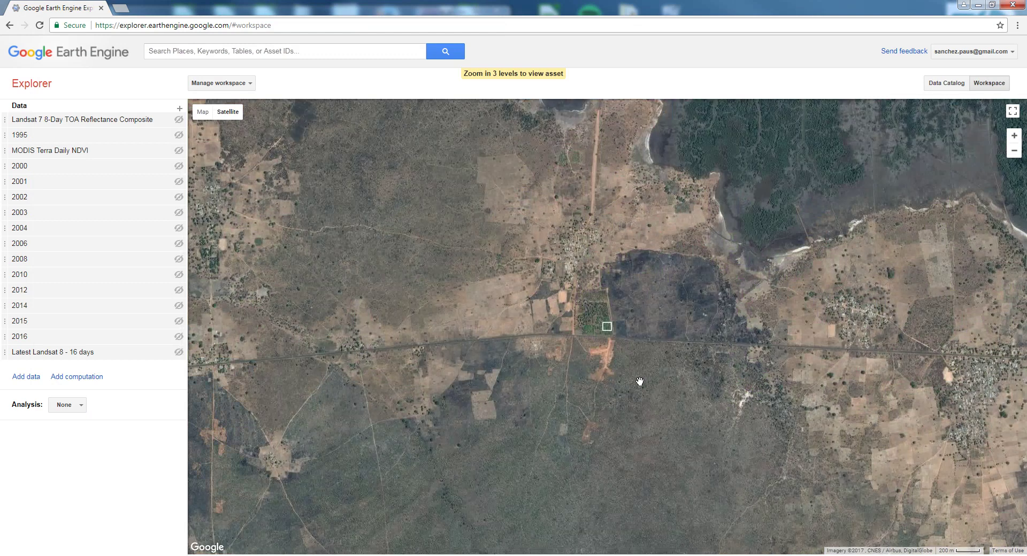
Step: Preview the 2000 and 2006 composites, then swap them for the 2016 and 1995 layers
scroll(613, 335, up, 1)
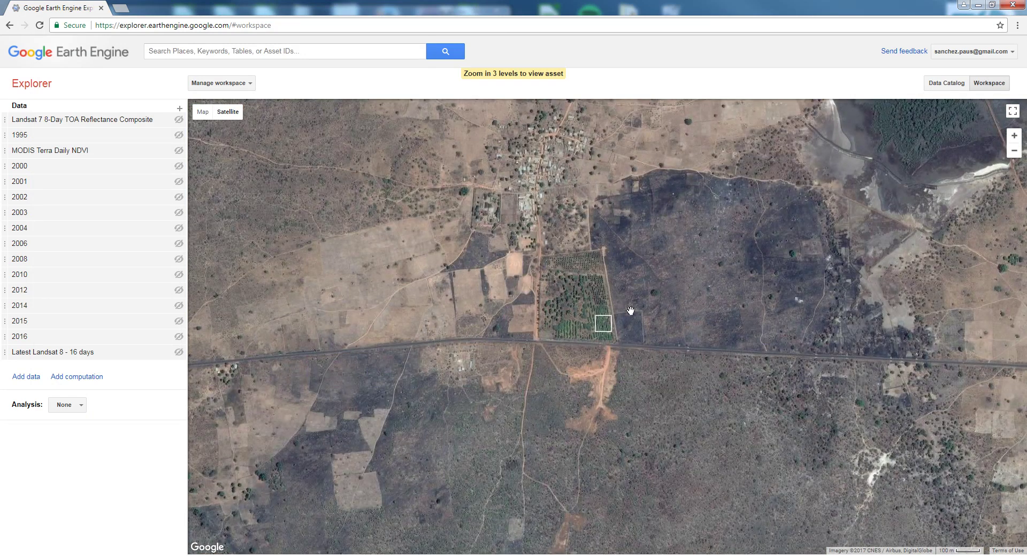
click(179, 166)
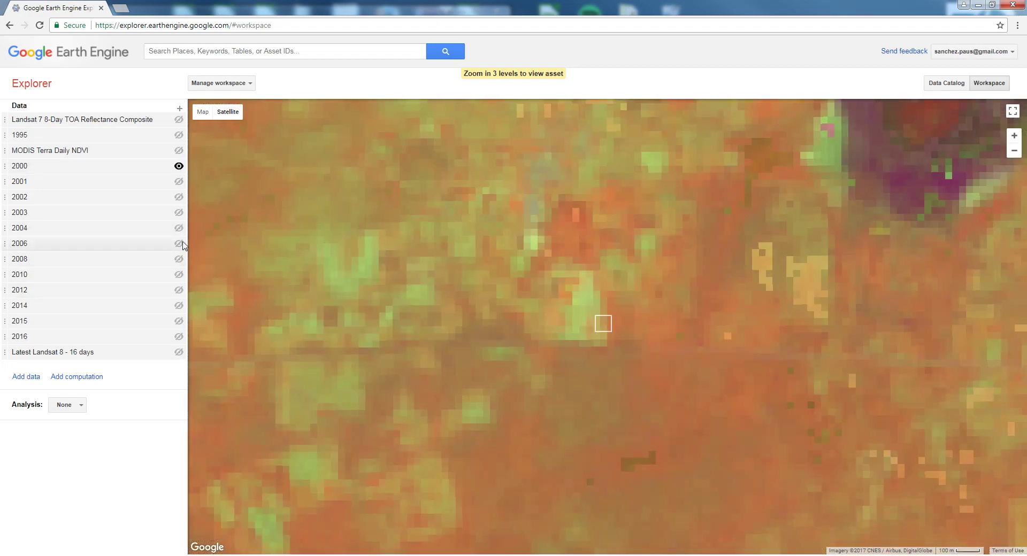
click(179, 244)
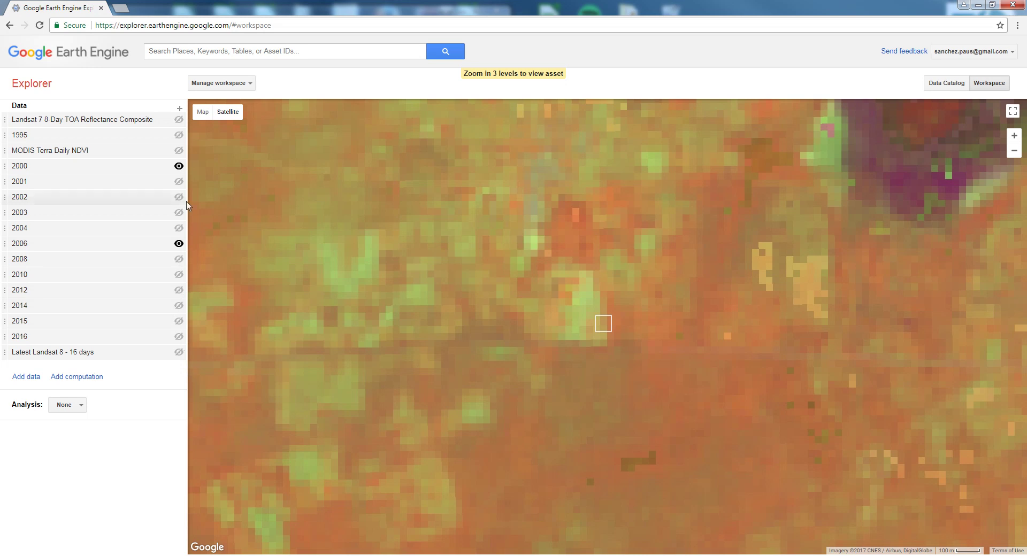
click(180, 167)
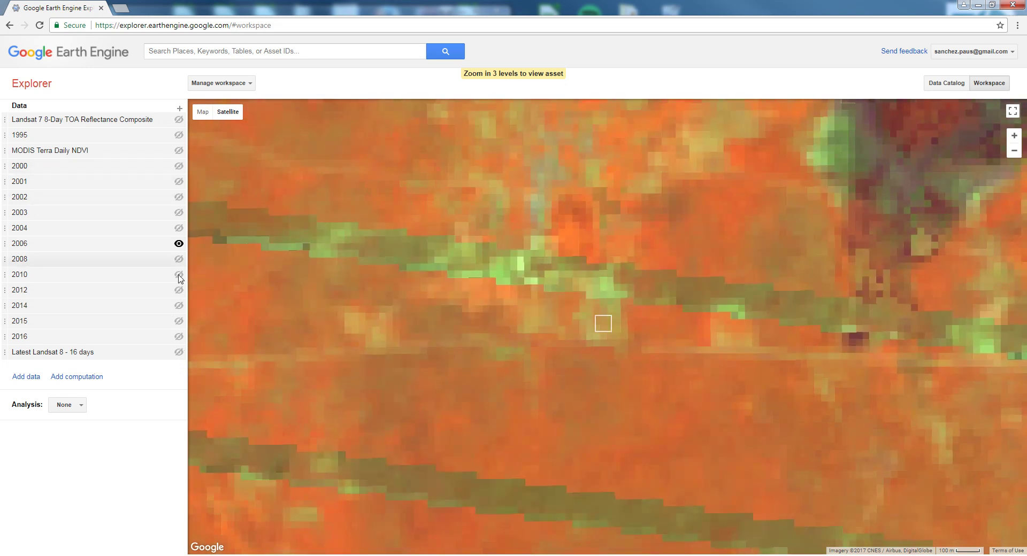
click(179, 337)
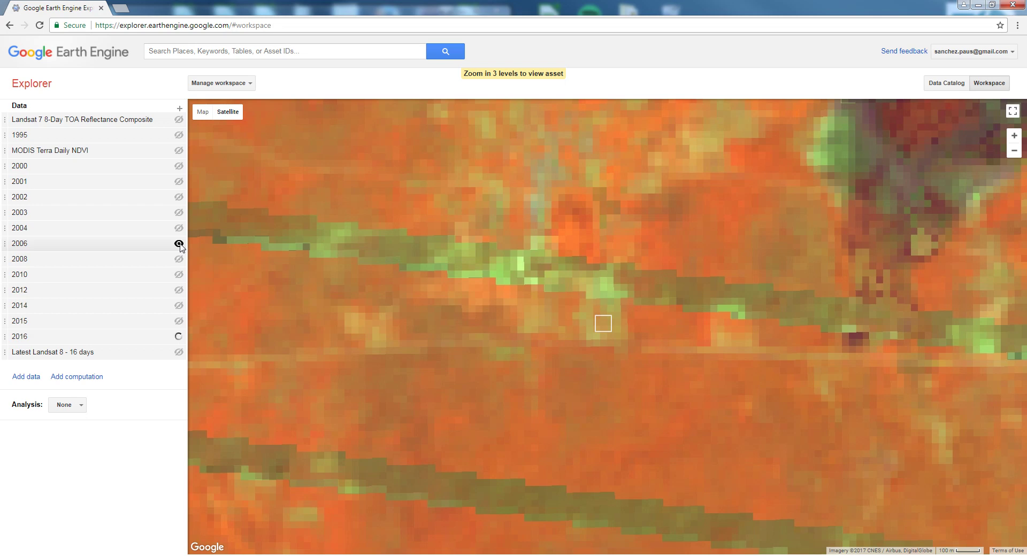
click(180, 245)
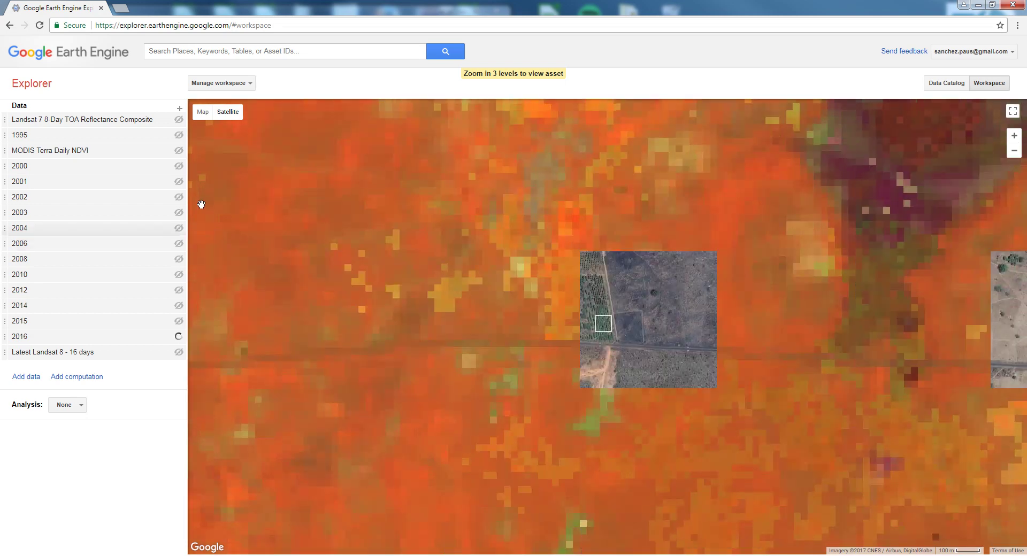
click(178, 135)
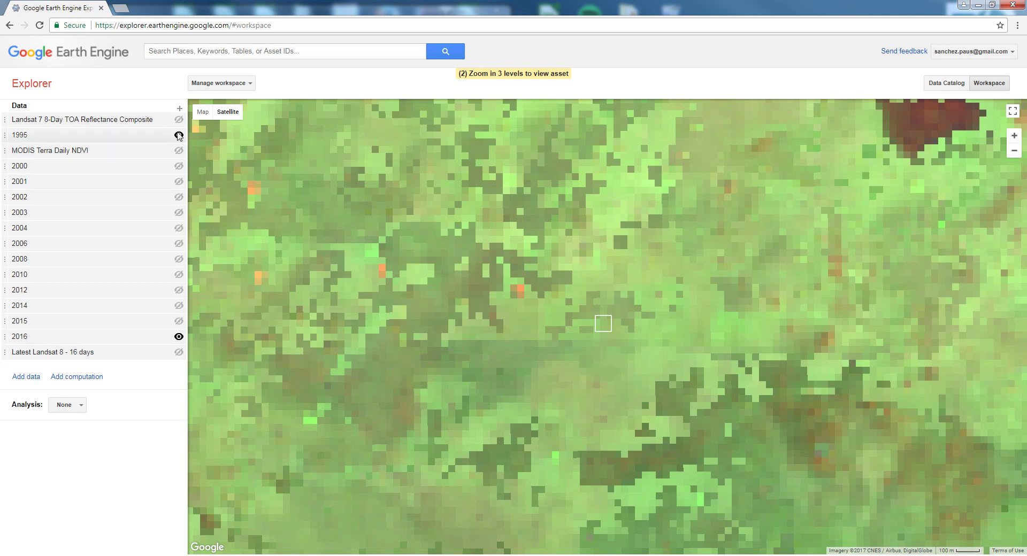
Step: Flick the 1995 layer off and on repeatedly to compare it against 2016
click(179, 136)
click(179, 136)
click(180, 137)
click(179, 136)
click(179, 137)
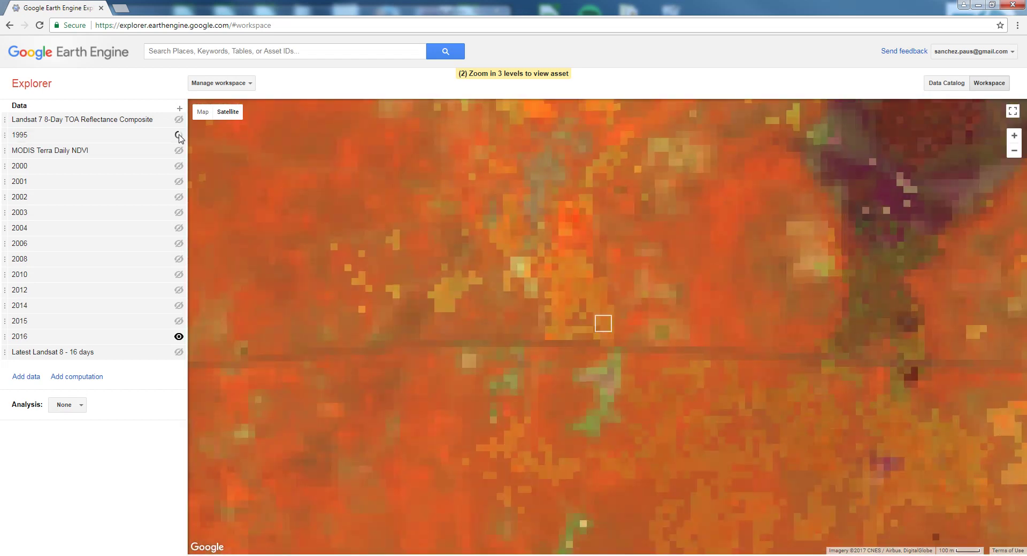
click(179, 136)
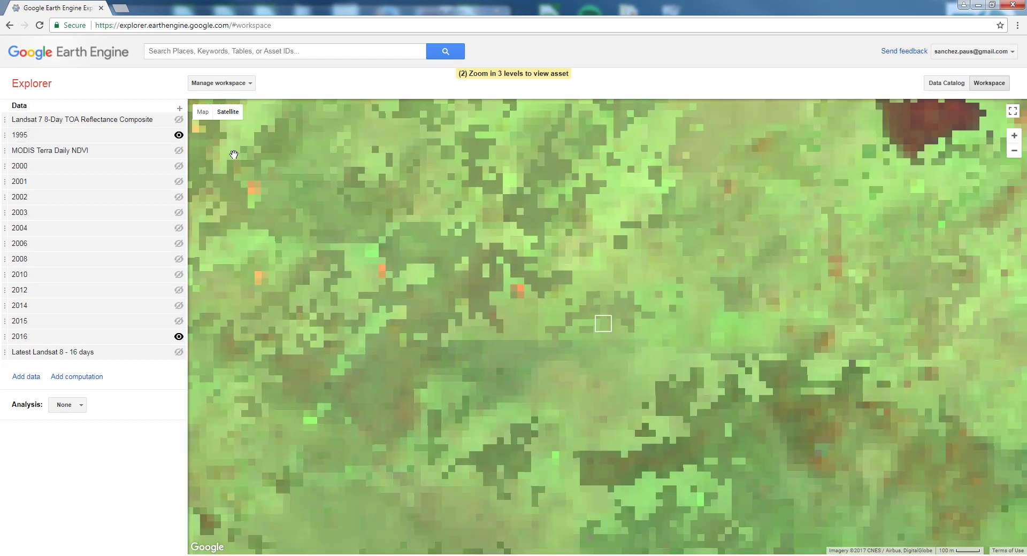
Step: Check the 2000 and 2004 composites, then hide 1995, 2000 and 2004 and zoom out one level
click(179, 166)
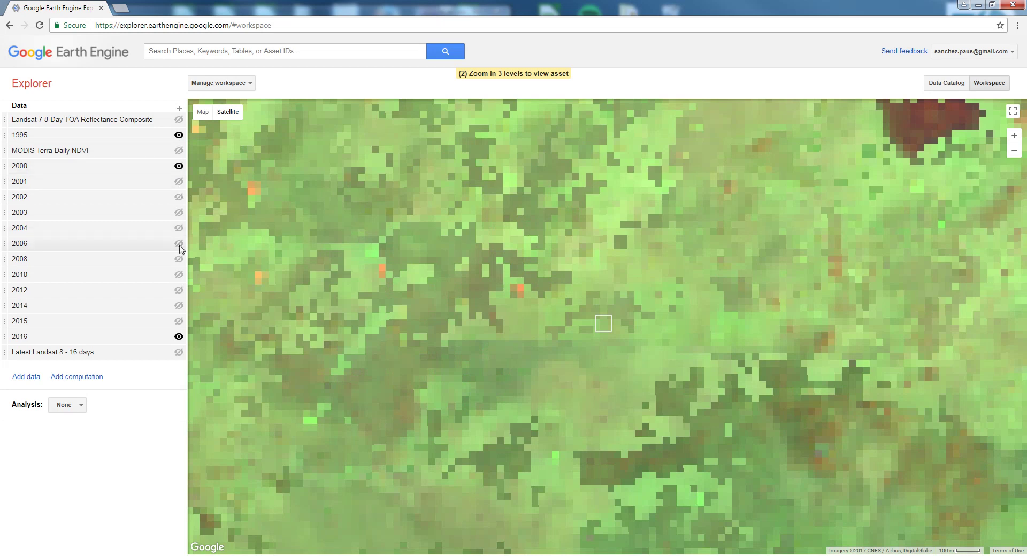
click(180, 228)
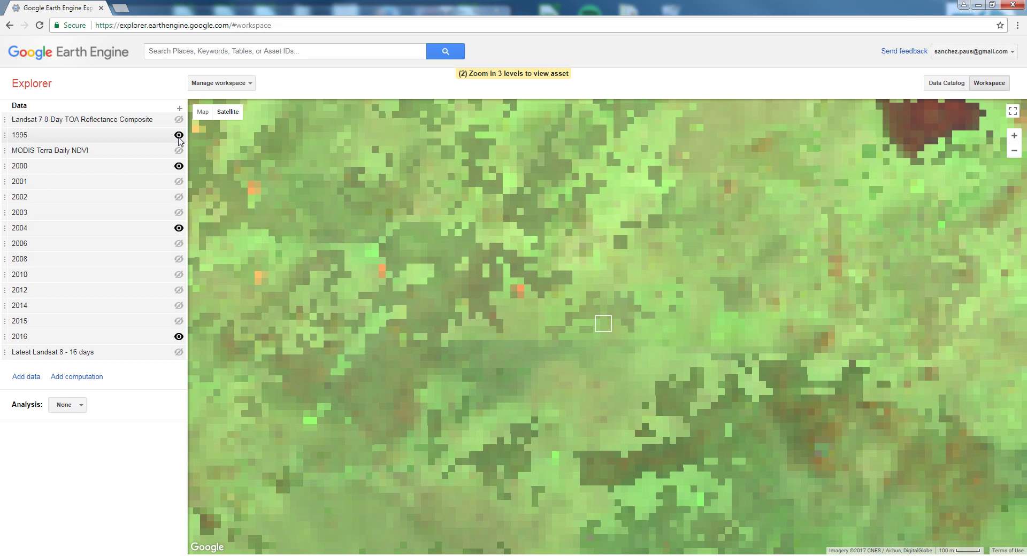
click(179, 136)
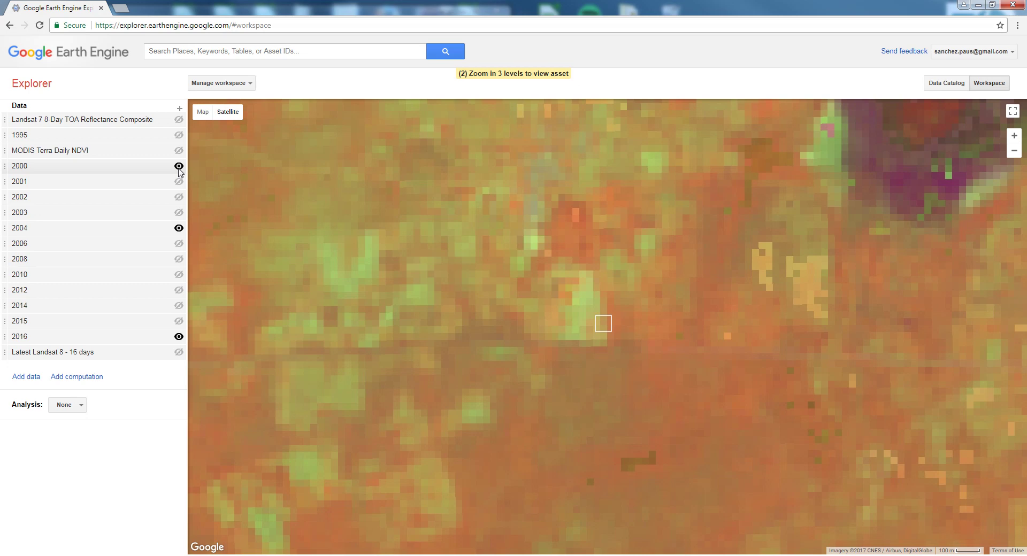
click(179, 167)
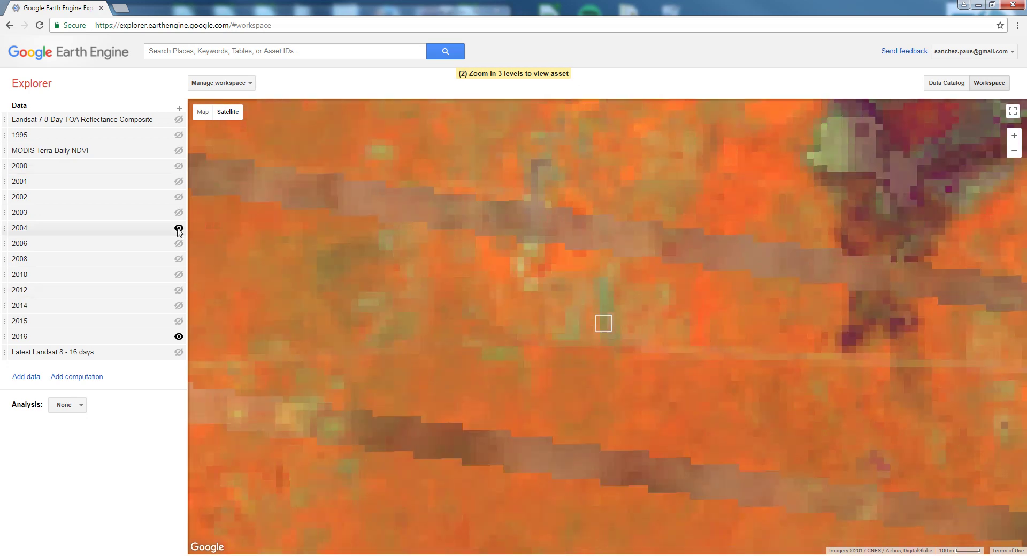
click(179, 229)
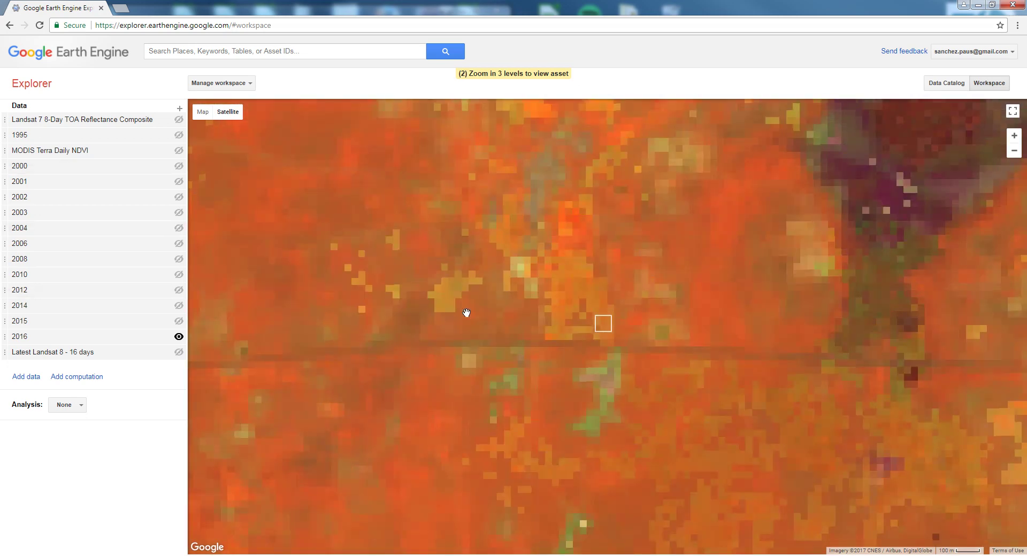
scroll(466, 311, down, 1)
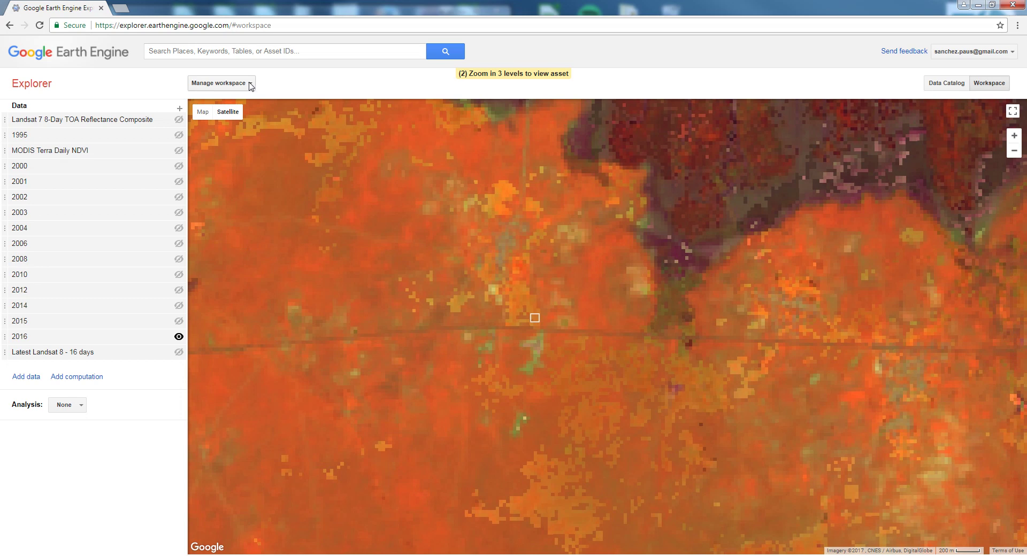
Step: Generate a Share workspace link, select the full URL for copying, and close the dialog
click(250, 85)
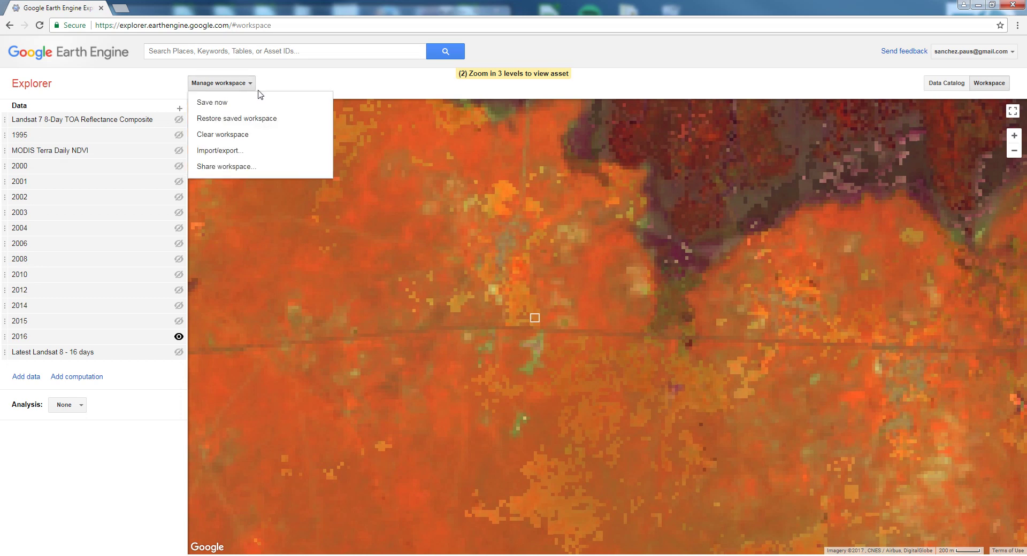
click(233, 170)
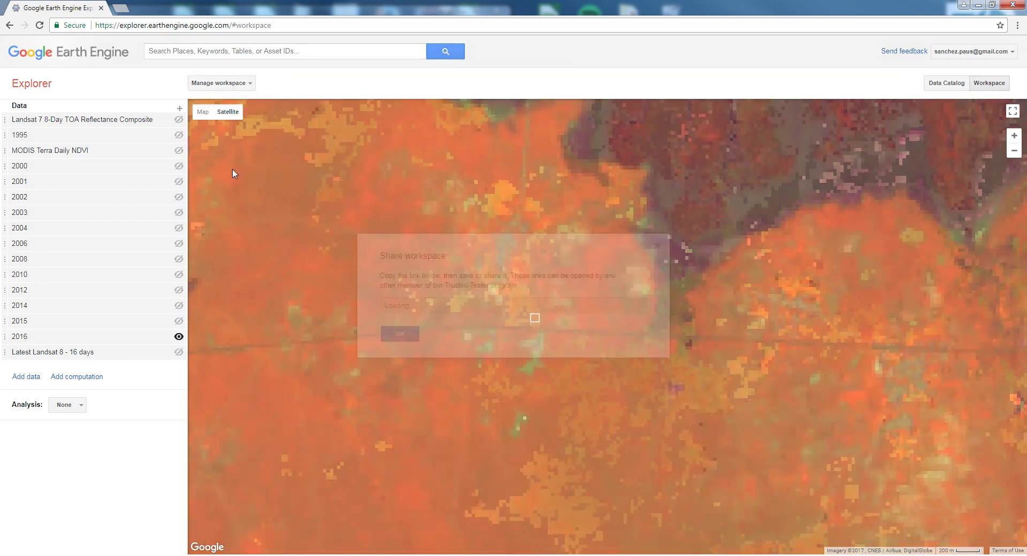
click(611, 310)
drag(610, 310, 385, 307)
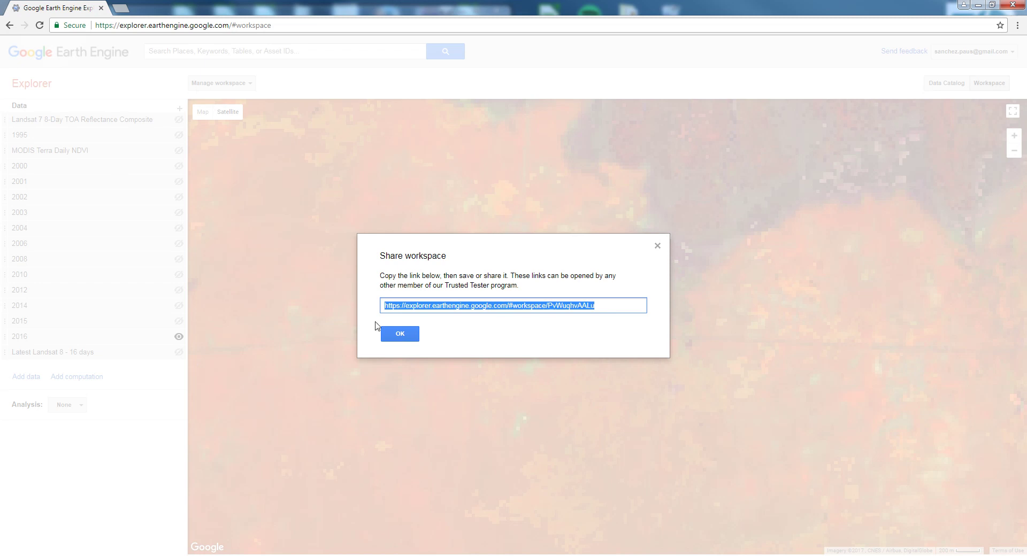
click(406, 335)
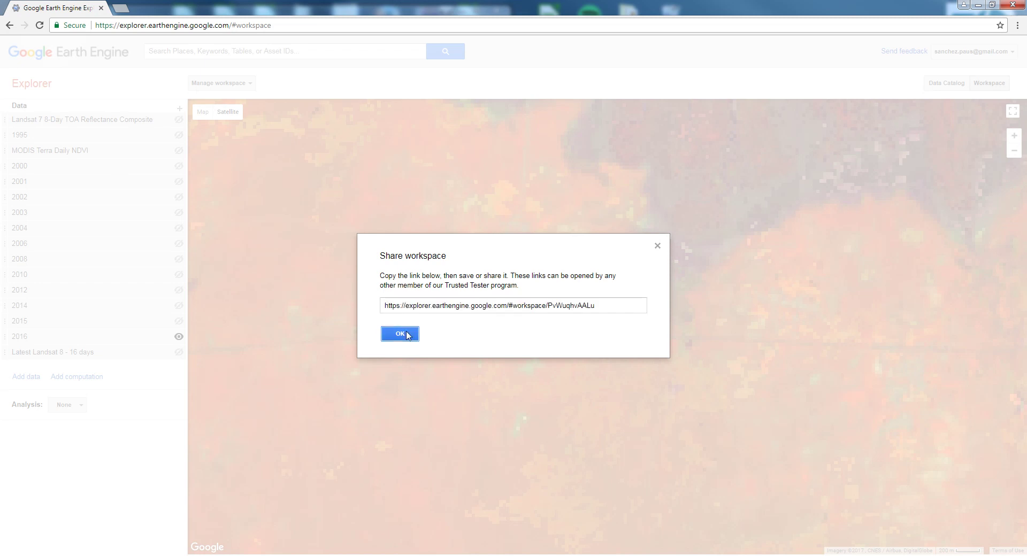
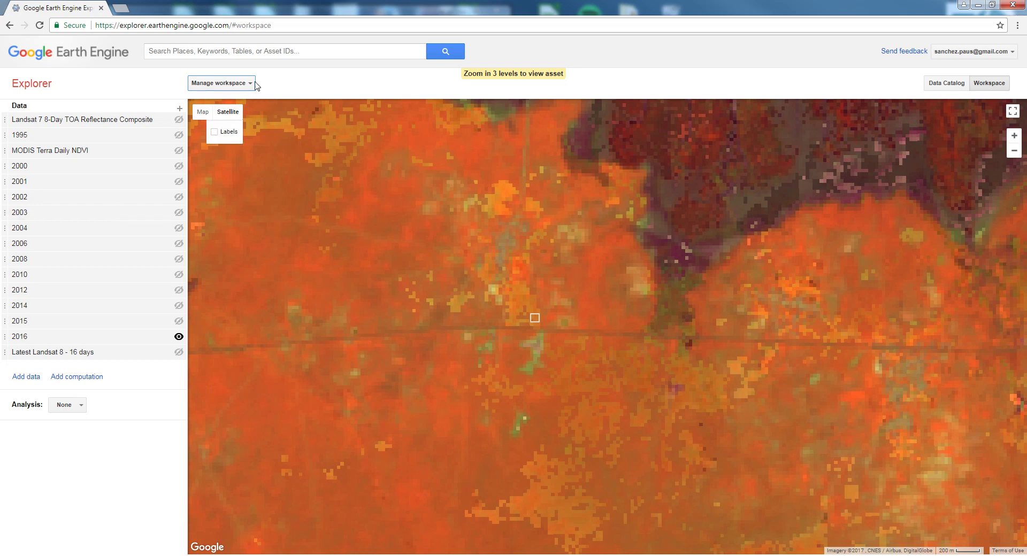
Step: Save the Explorer workspace via Manage workspace > Save now, then close the Chrome window
click(243, 89)
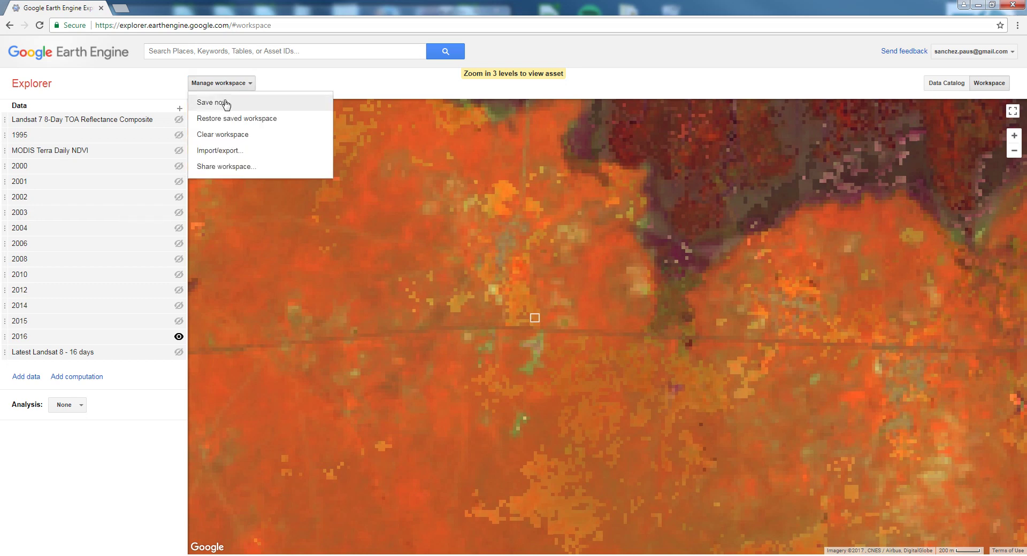
click(240, 105)
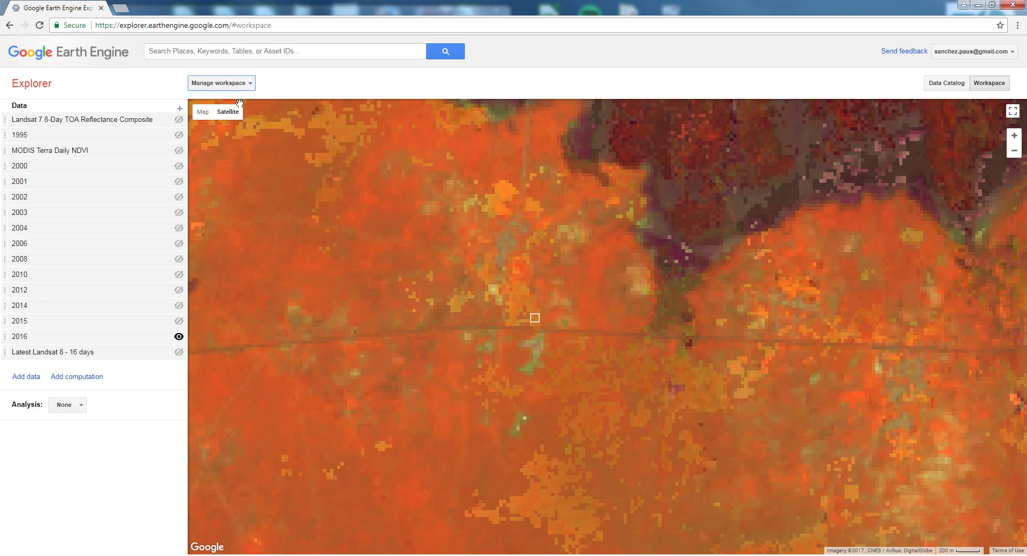
click(1010, 10)
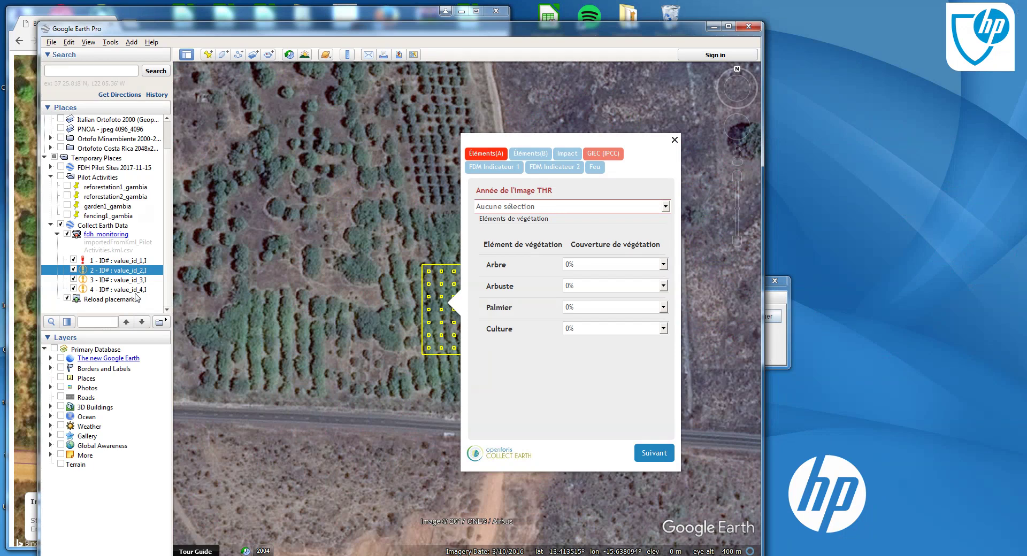
Step: Fly to Collect Earth placemark 1 and bring the Earth Engine Explorer Chrome window back up
double_click(131, 262)
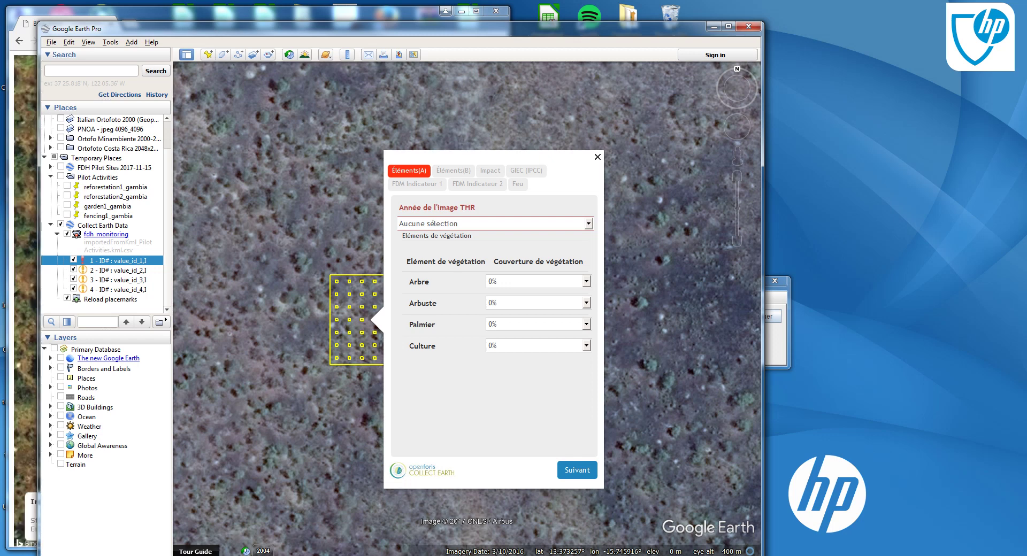
mouse_move(511, 555)
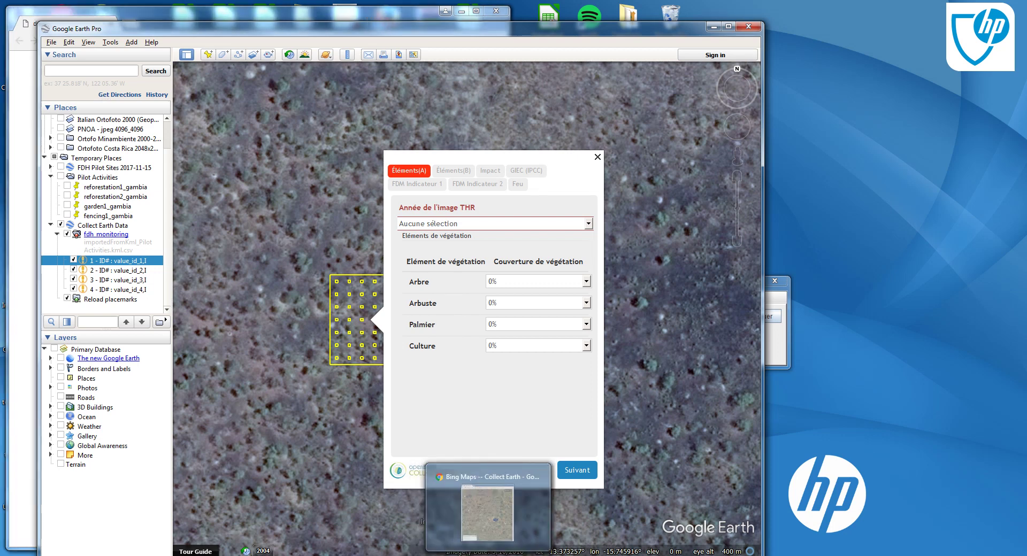
click(488, 555)
click(546, 515)
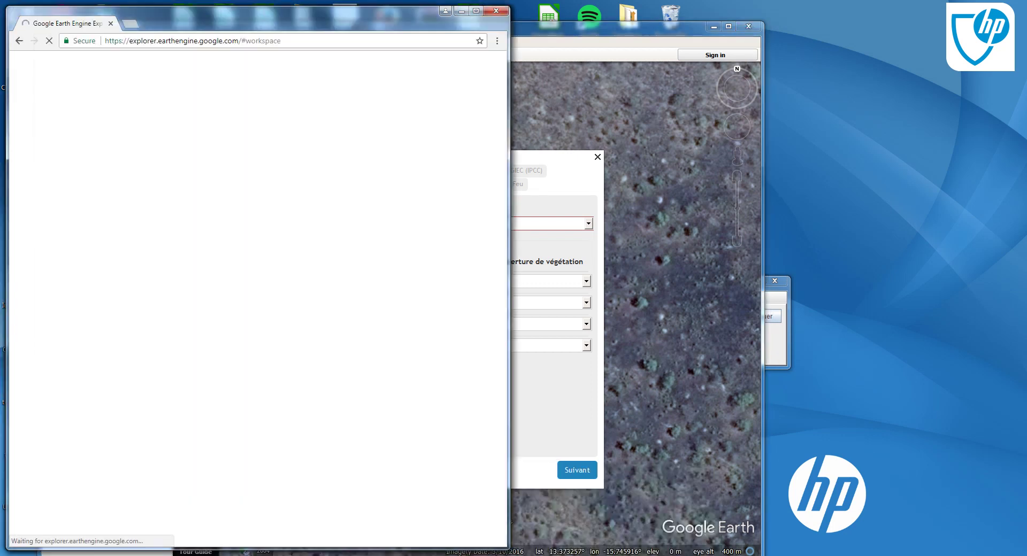
Step: Maximize the Explorer window and sign in with the Google account e-mail and password
double_click(424, 4)
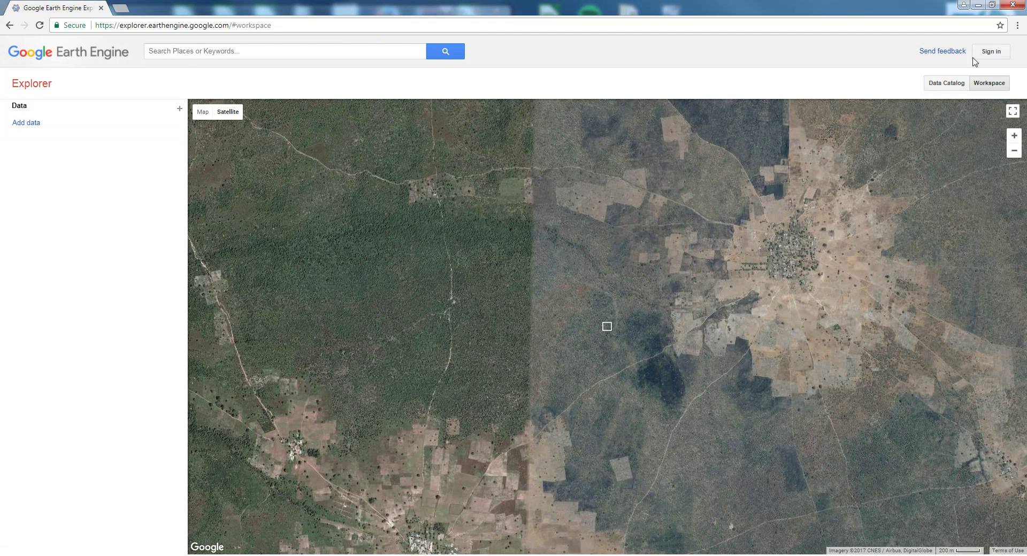
click(996, 53)
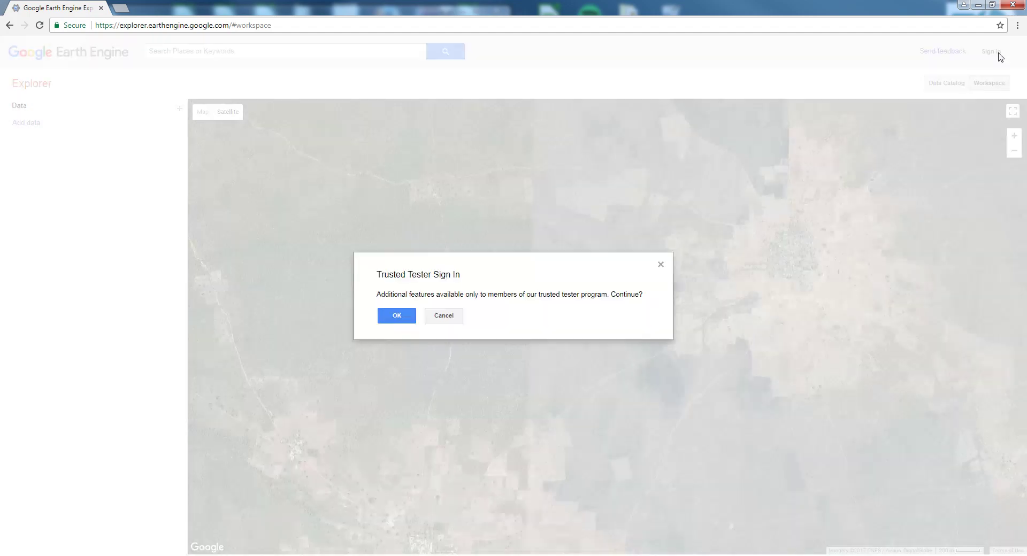
click(397, 317)
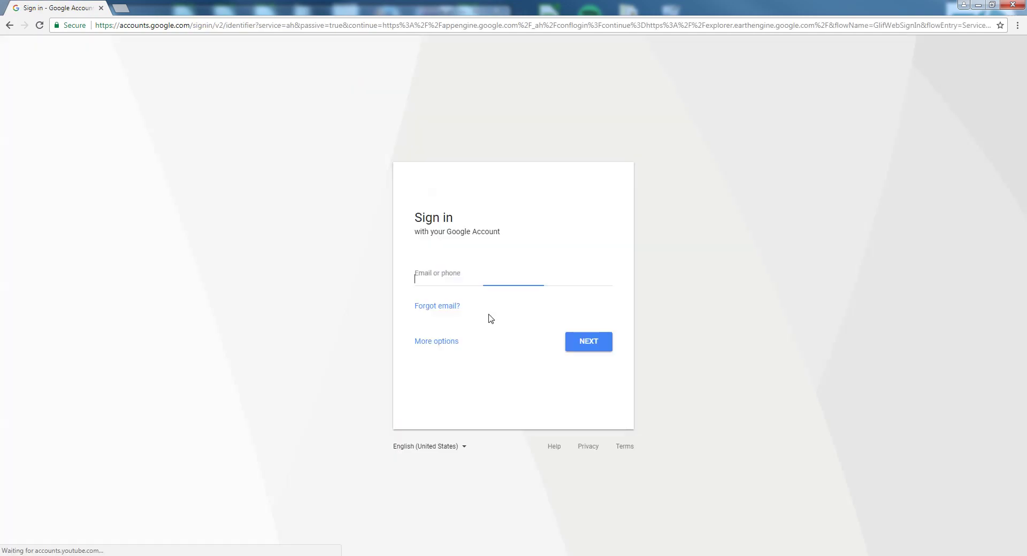
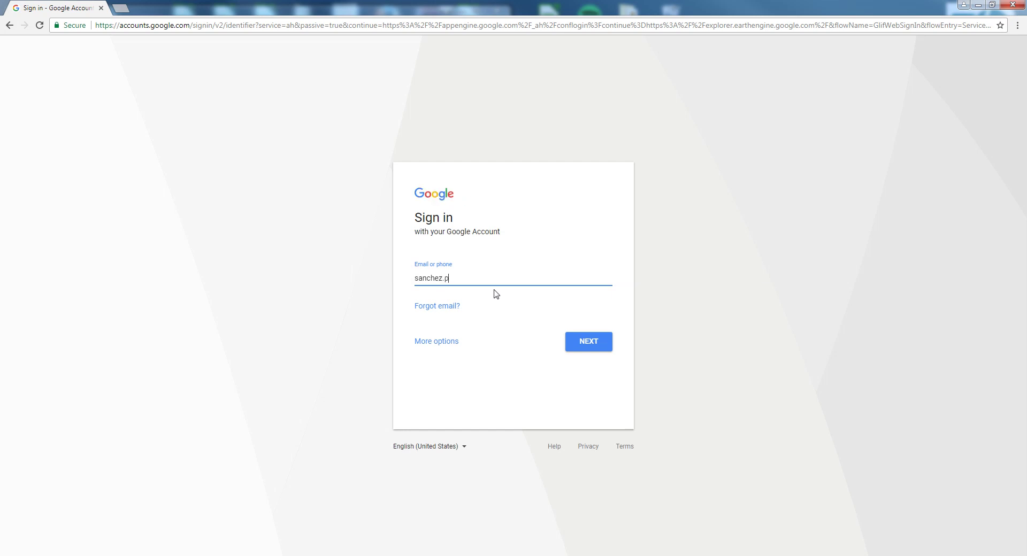
click(571, 348)
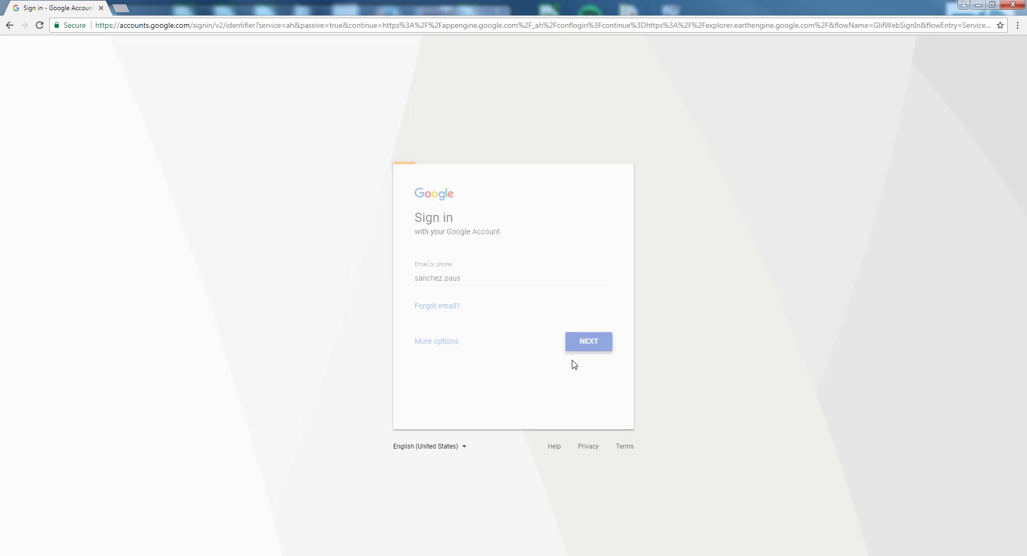
text(•)
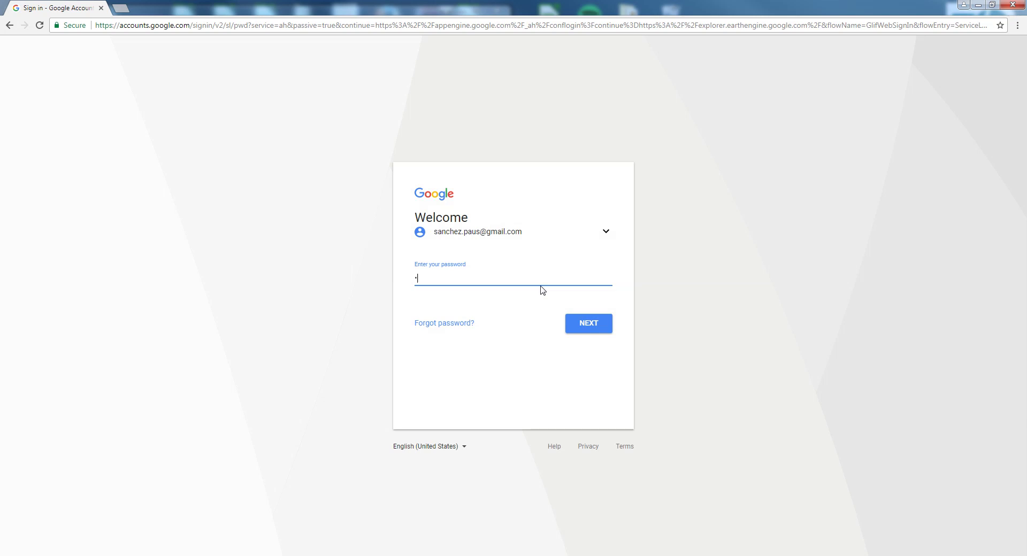
text(••••••••••••)
key(Return)
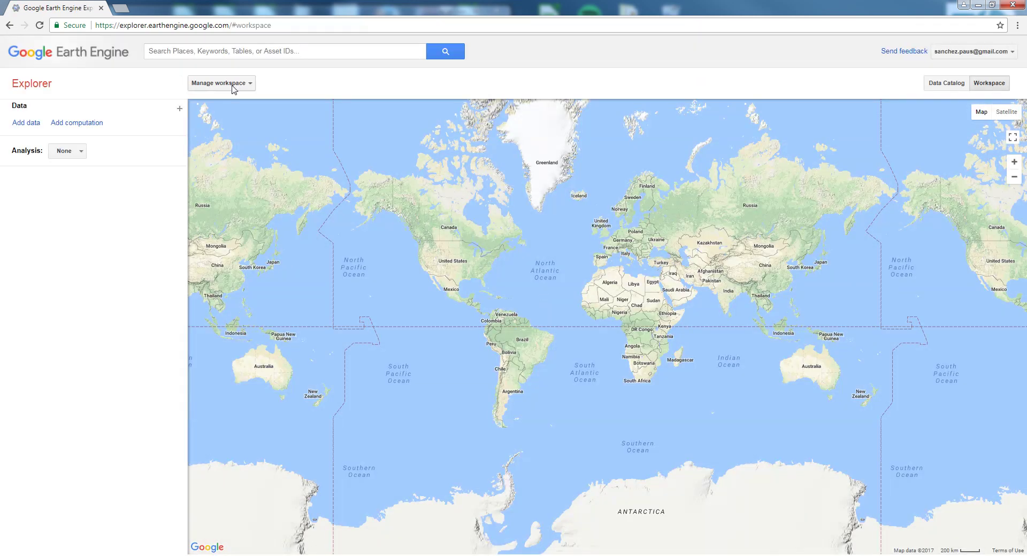
Step: Restore the saved workspace with its yearly Landsat and MODIS layers, then switch to Google Earth Pro
click(246, 86)
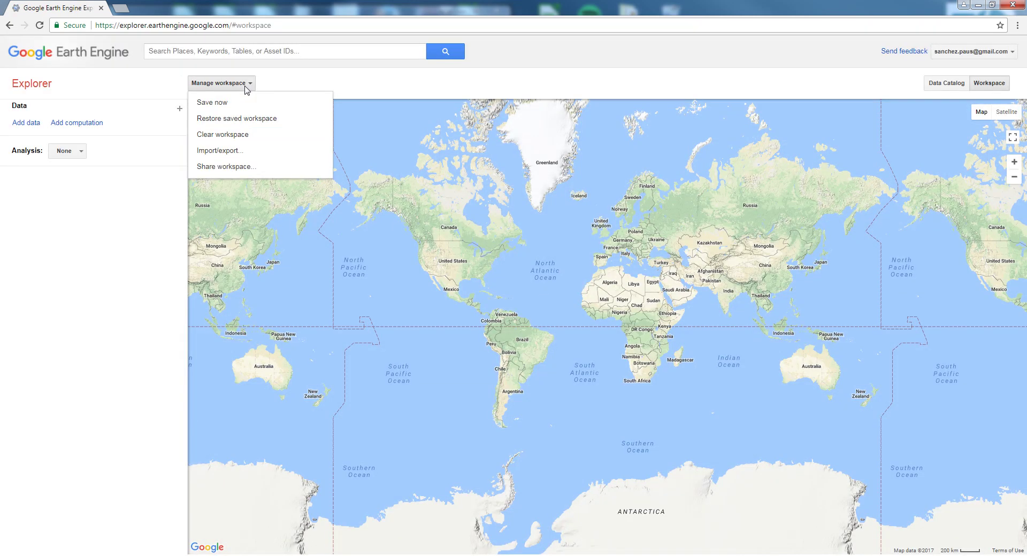
click(248, 120)
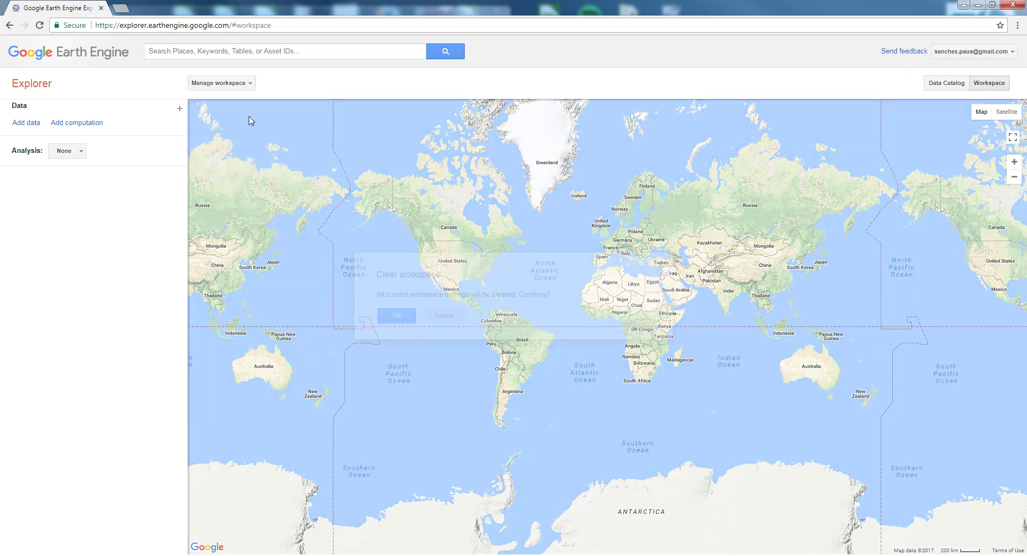
click(396, 316)
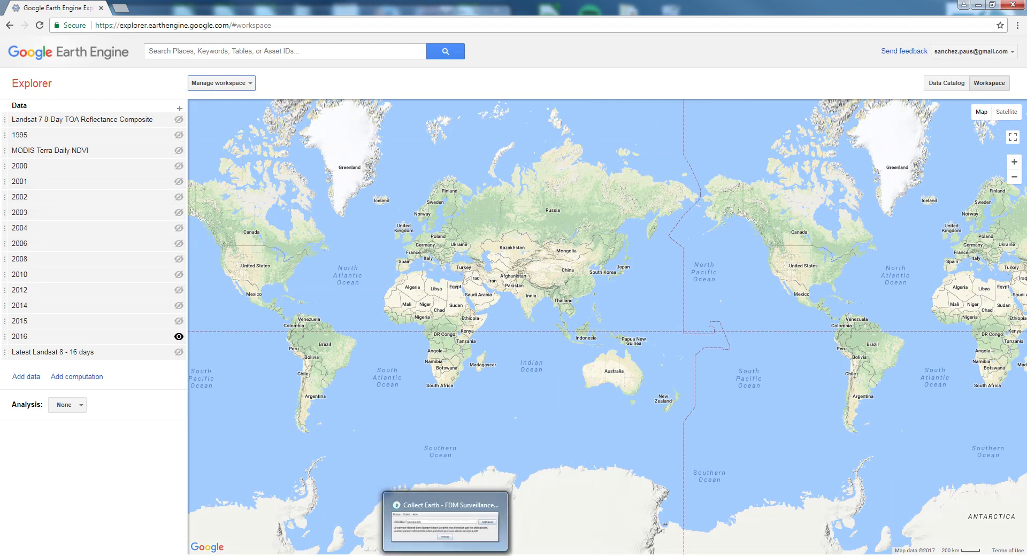
click(353, 516)
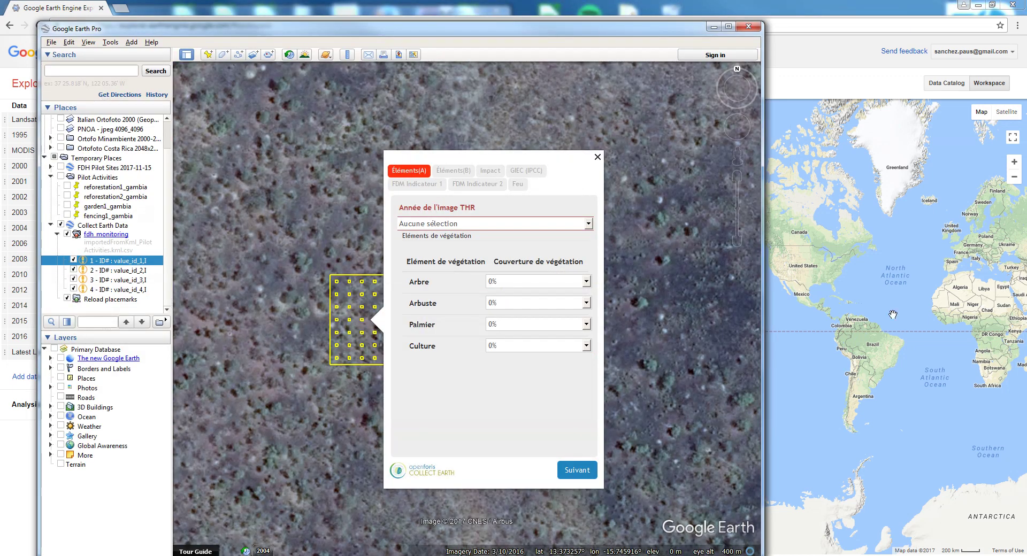
Step: Fly to Collect Earth placemark 3 and return to the Earth Engine Explorer window
double_click(124, 271)
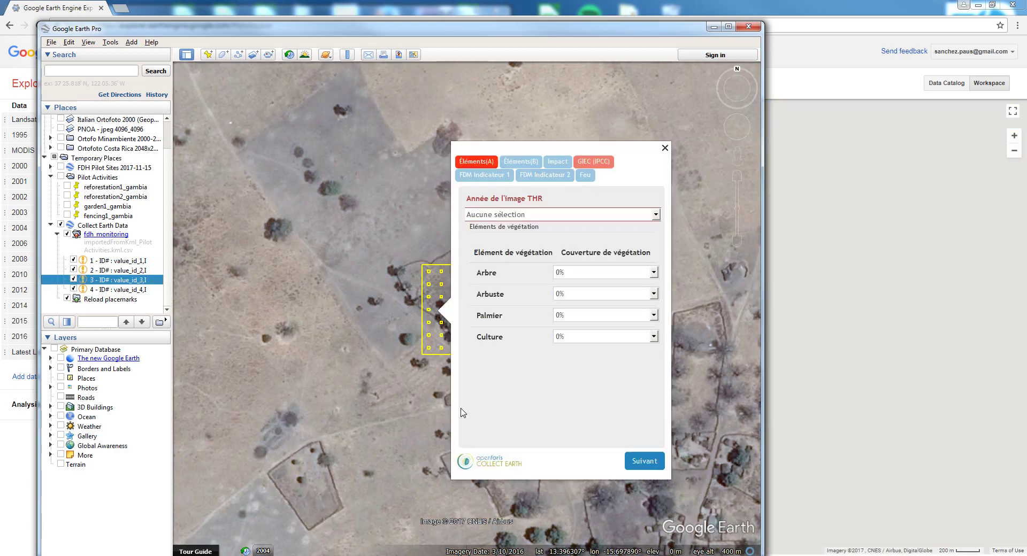
click(819, 374)
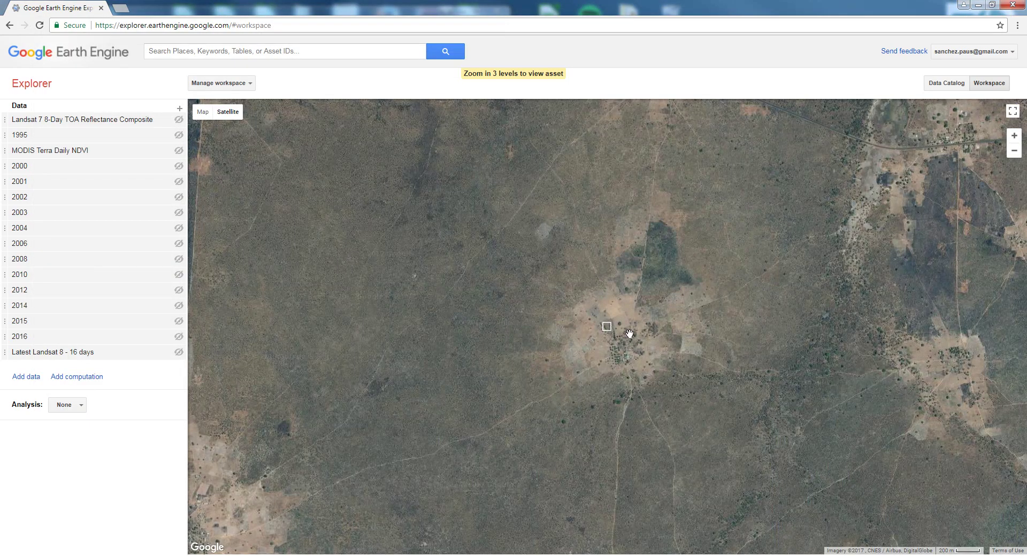
click(178, 166)
click(179, 244)
click(179, 306)
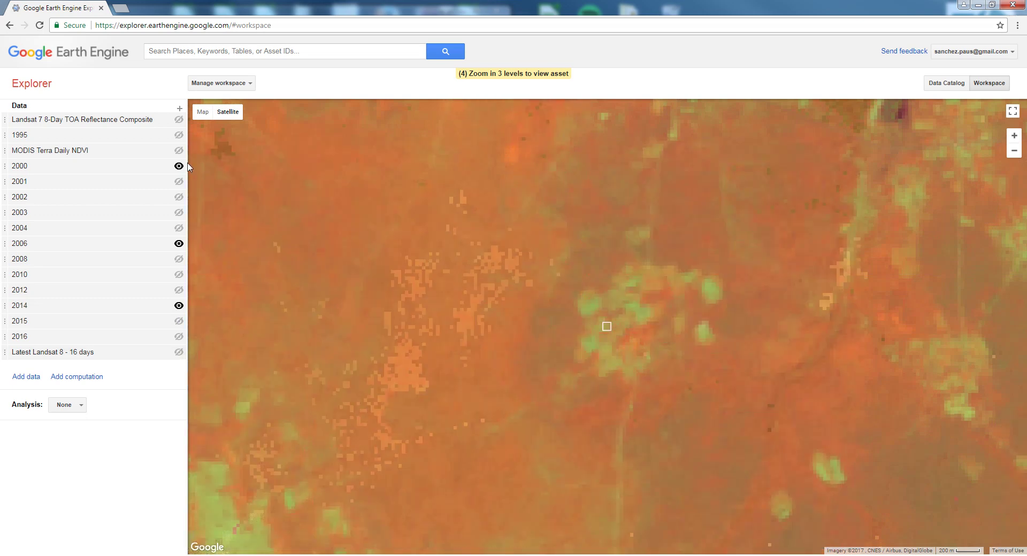
click(179, 166)
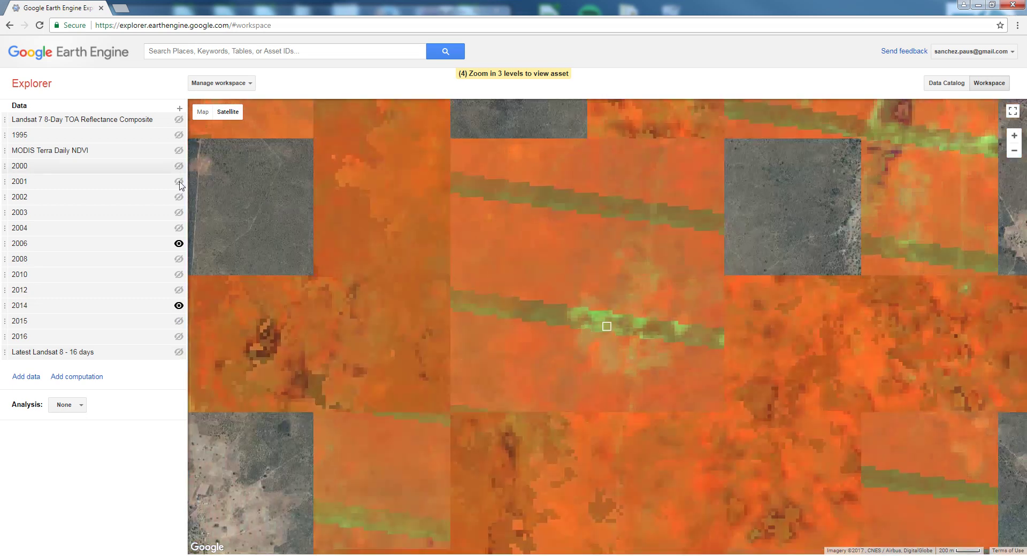
click(178, 243)
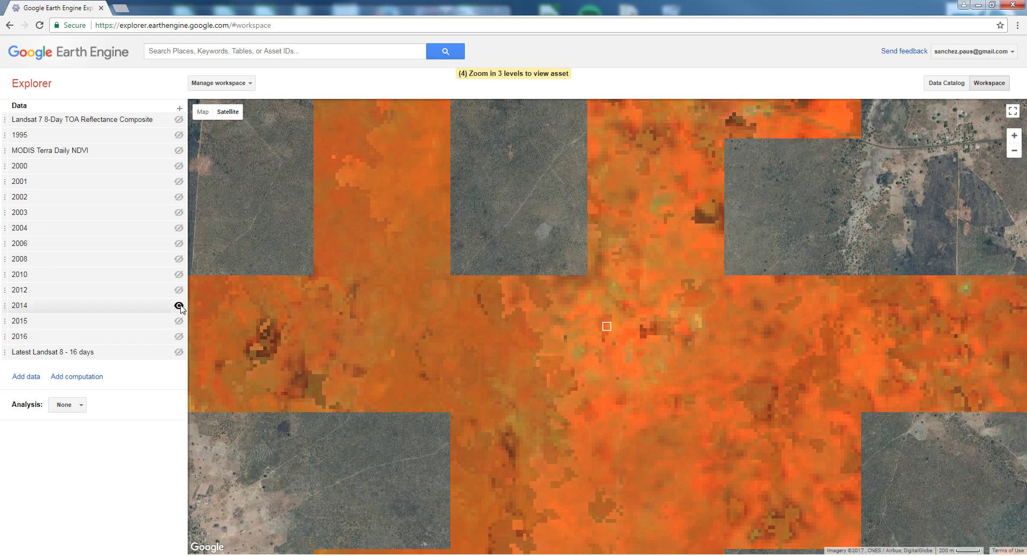
click(178, 306)
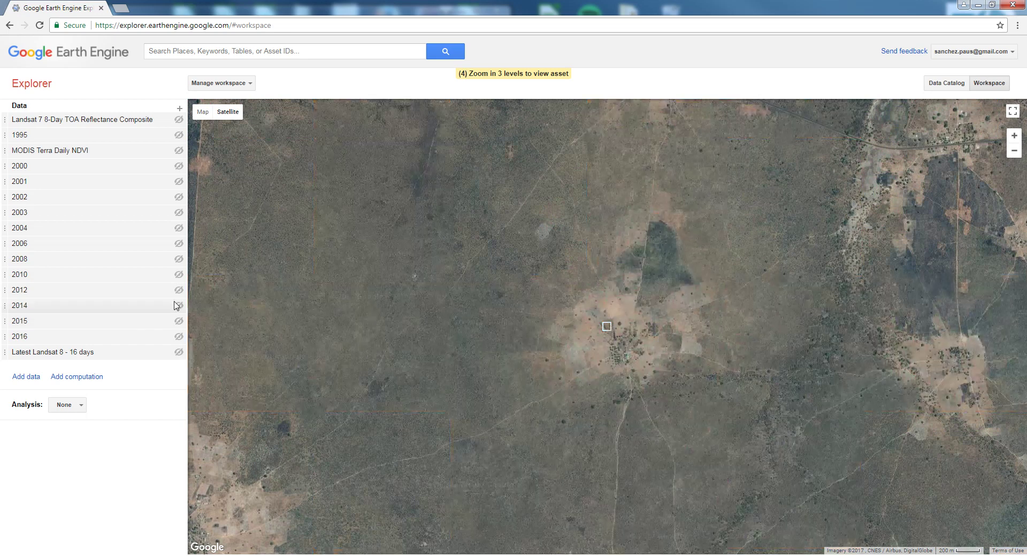
click(292, 25)
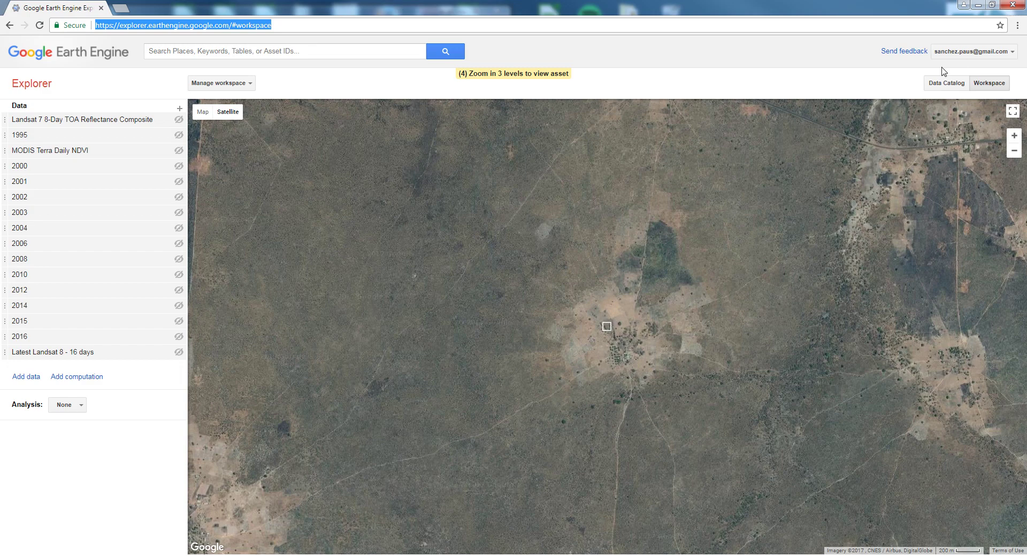
Step: Sign out of Earth Engine and load the pasted saved-workspace URL
click(971, 52)
click(985, 69)
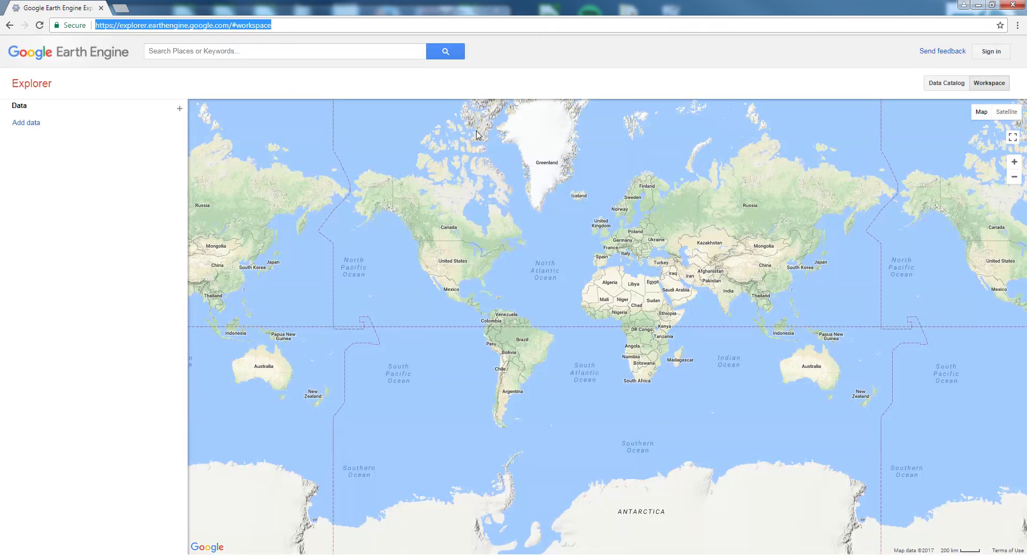
key(Return)
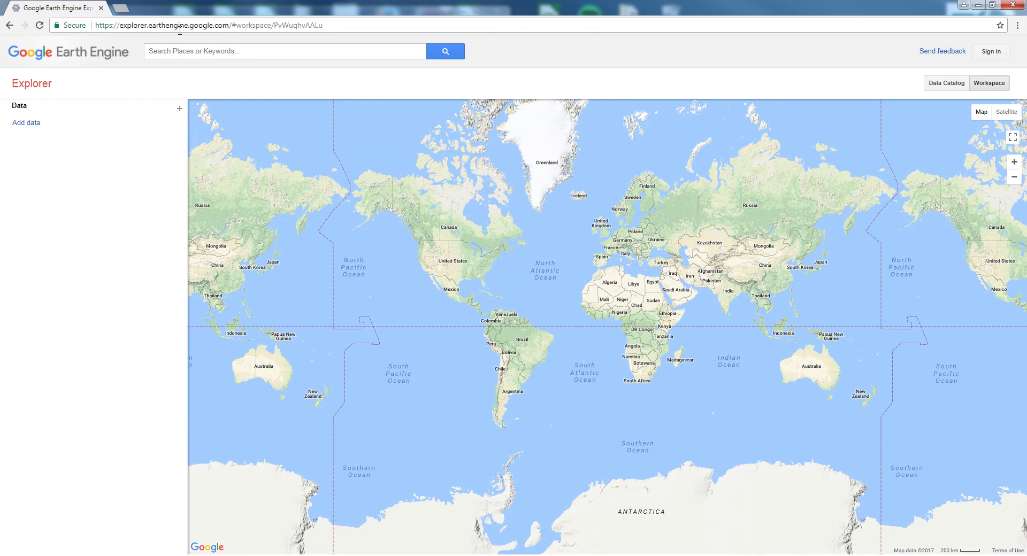
Step: Sign back in, re-entering the account password after a failed first attempt
click(998, 54)
click(400, 317)
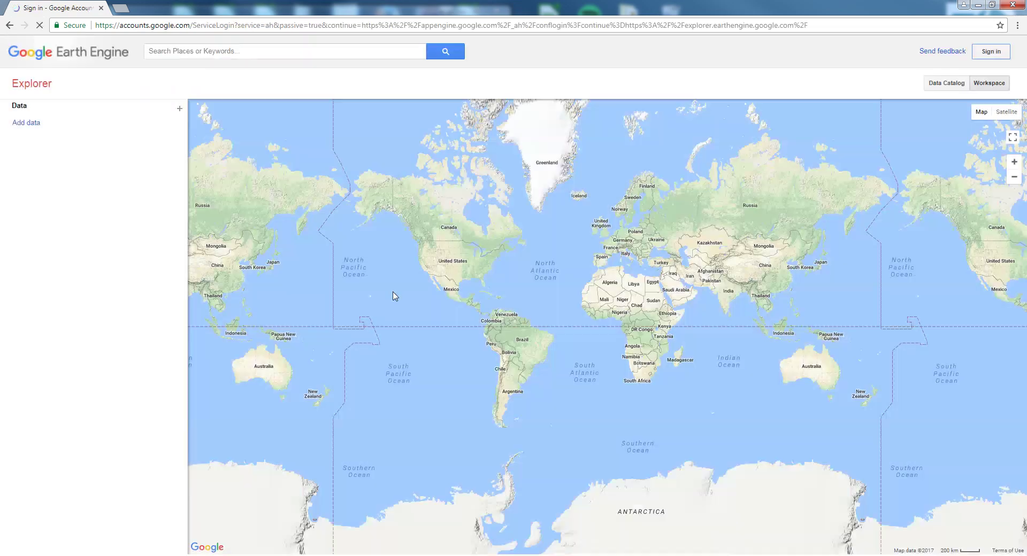
text(••••••)
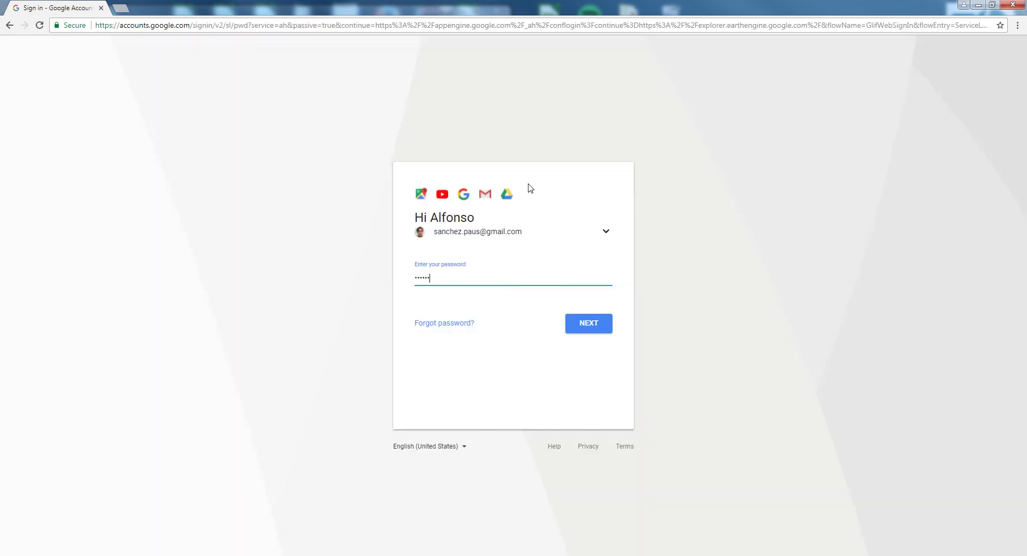
key(Return)
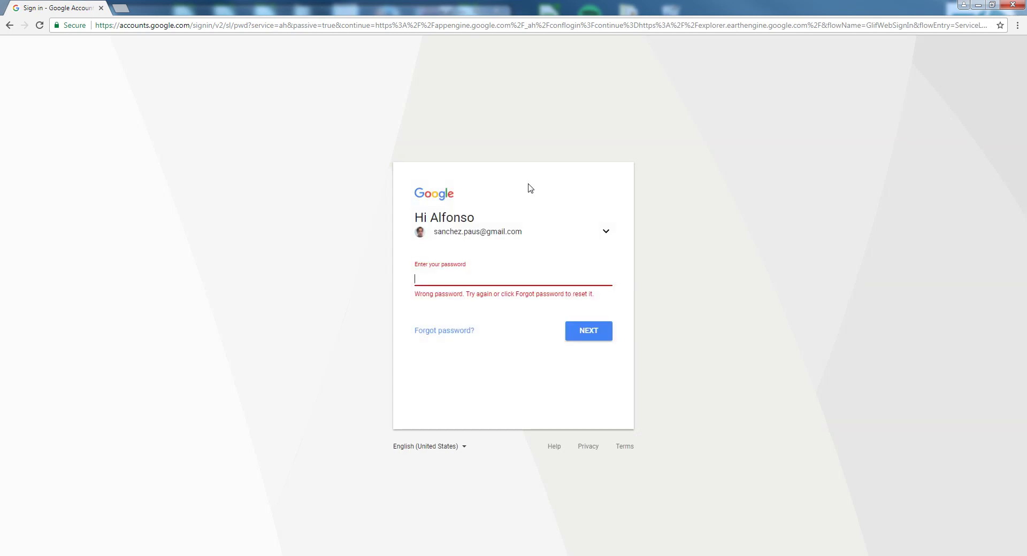
text(•••••••••••••)
key(Return)
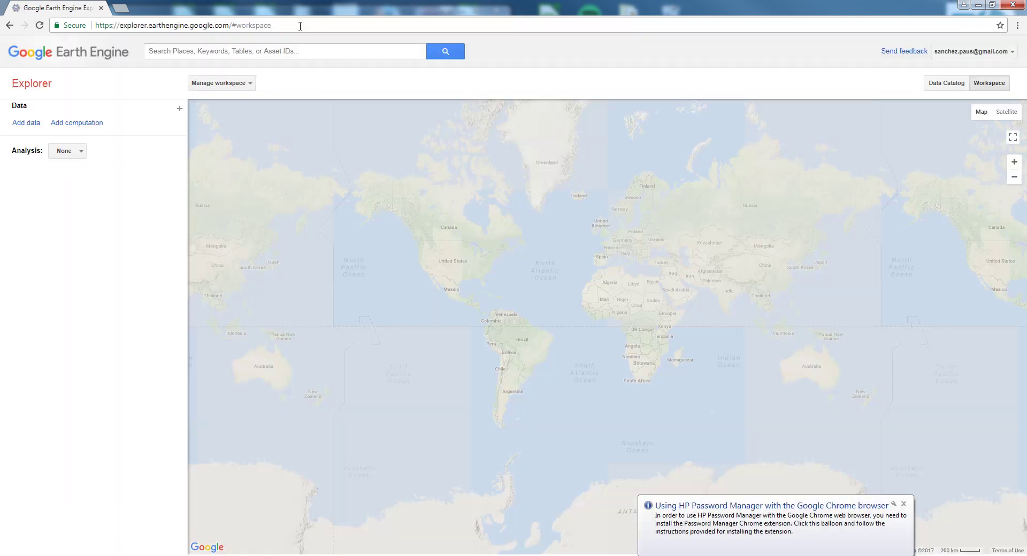
Step: Reload the saved workspace URL in the address bar to bring back the 1995–2016 layers
click(300, 26)
key(ctrl+v)
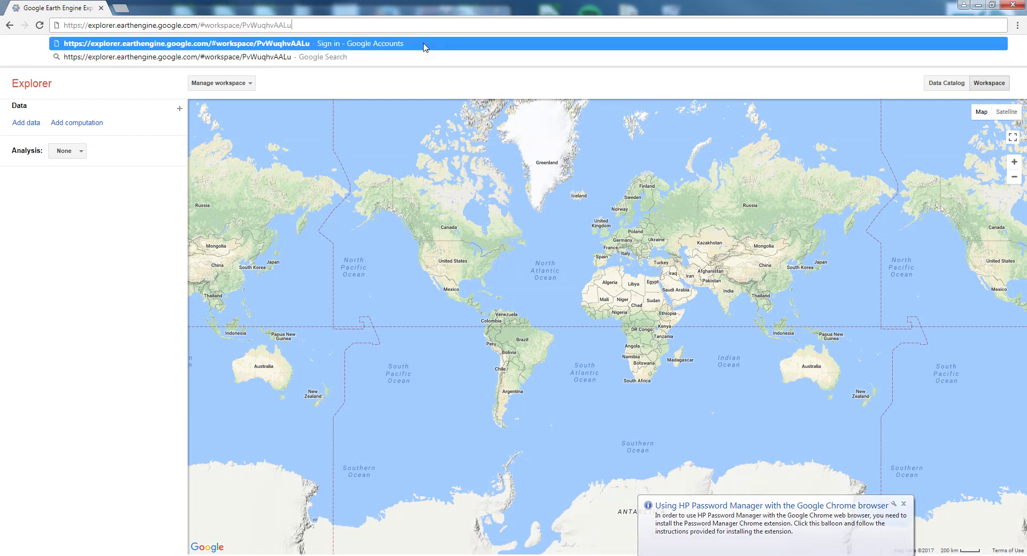
key(Return)
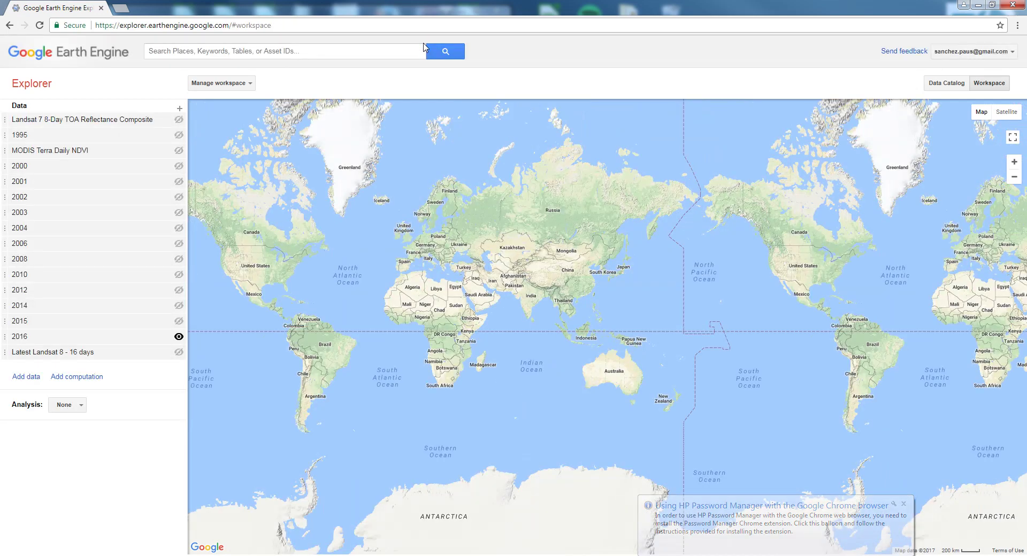
Step: Clear the current workspace from Manage workspace and confirm with OK
click(241, 87)
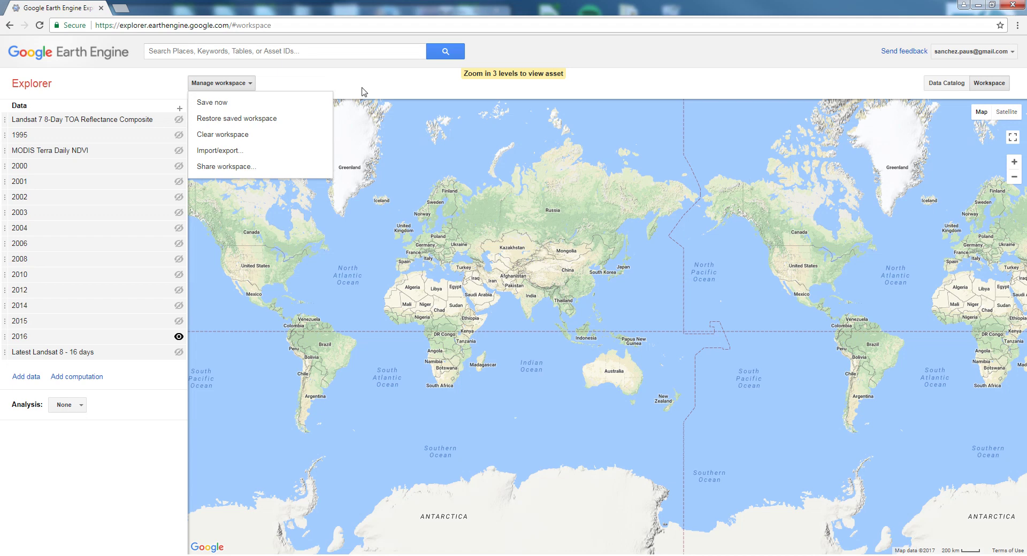
click(400, 96)
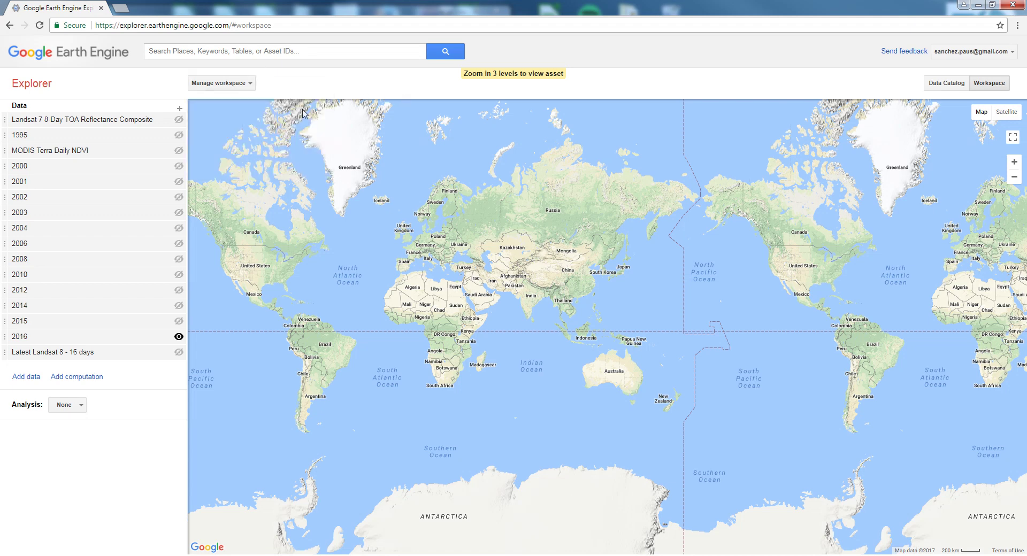
click(242, 88)
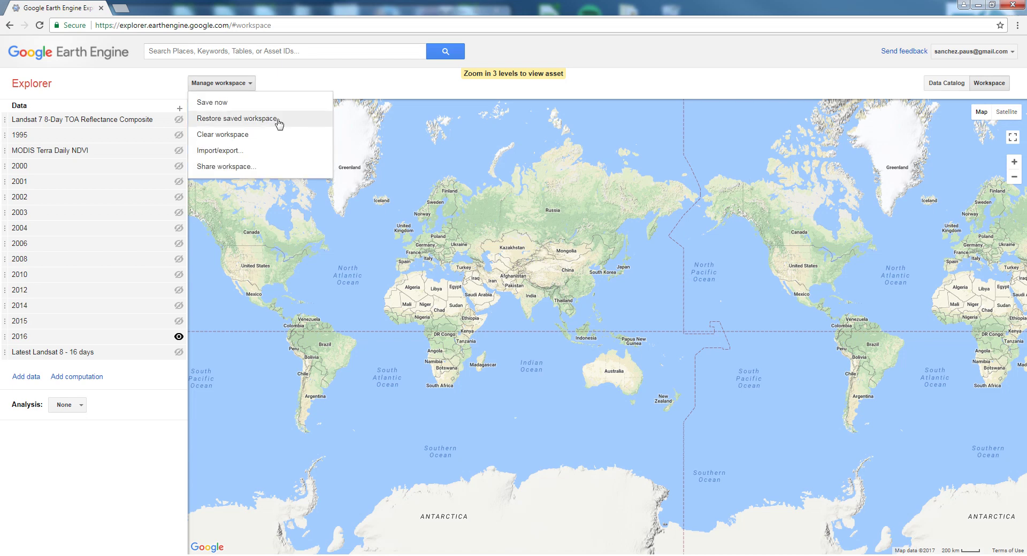
click(230, 134)
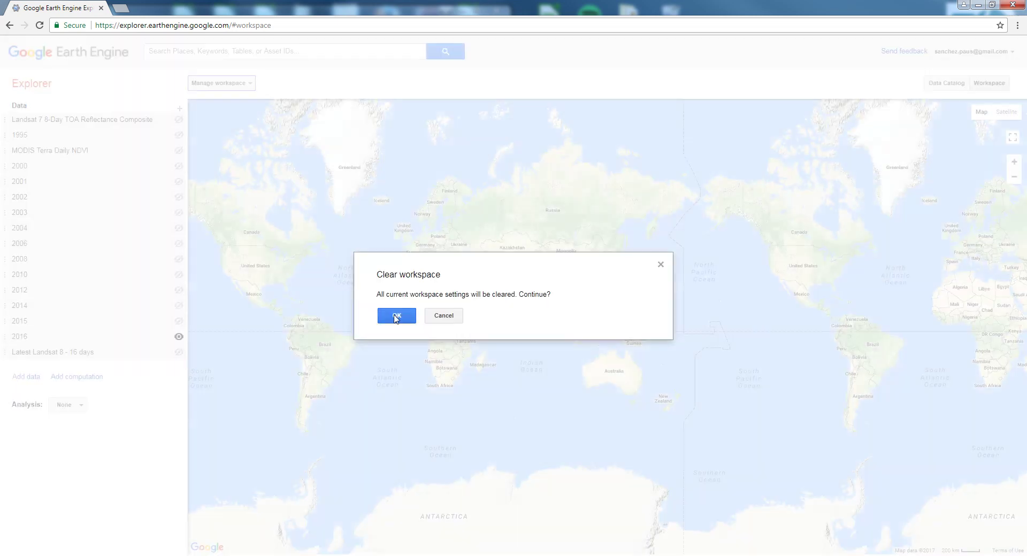
click(397, 316)
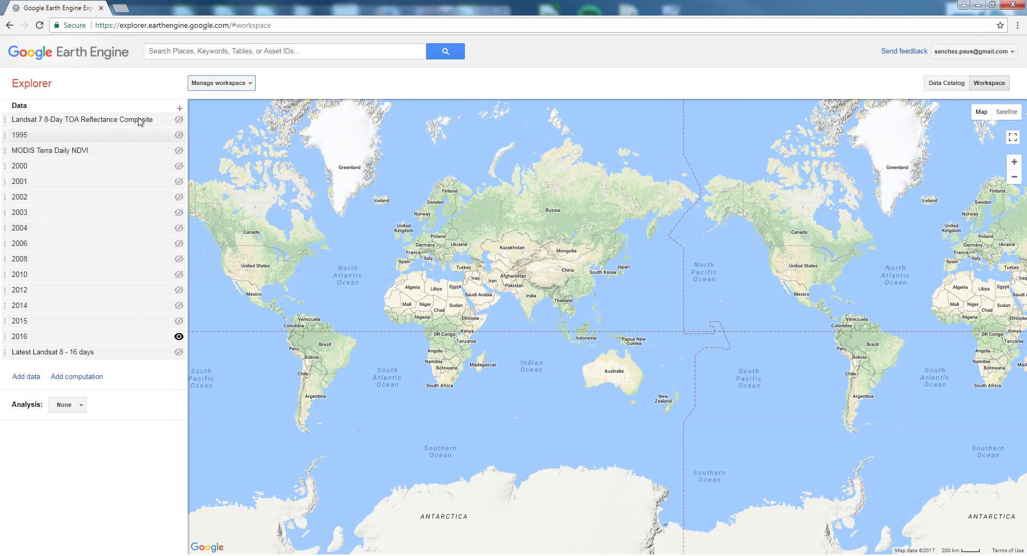
Step: Load the pasted workspace URL and choose Restore saved workspace to relist the yearly layers
click(299, 25)
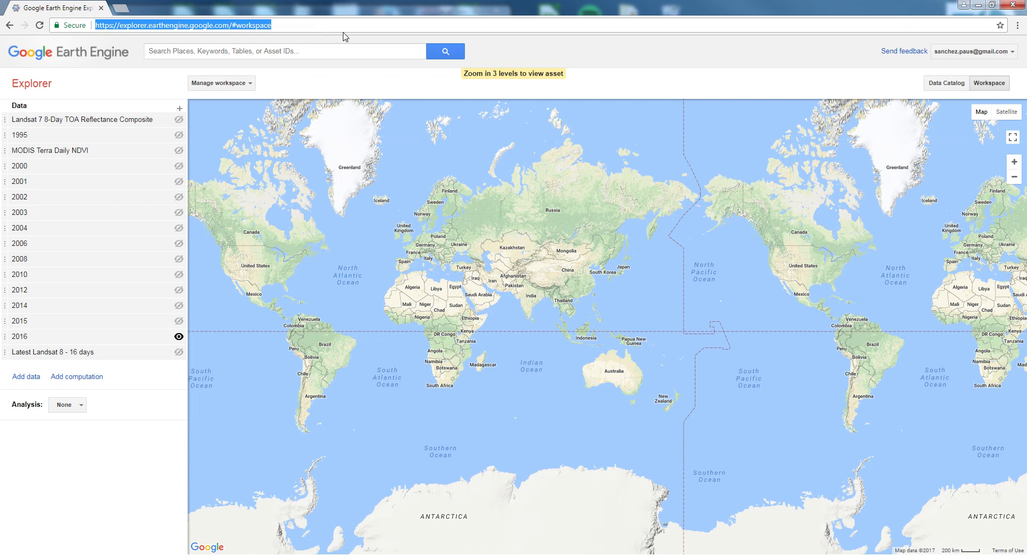
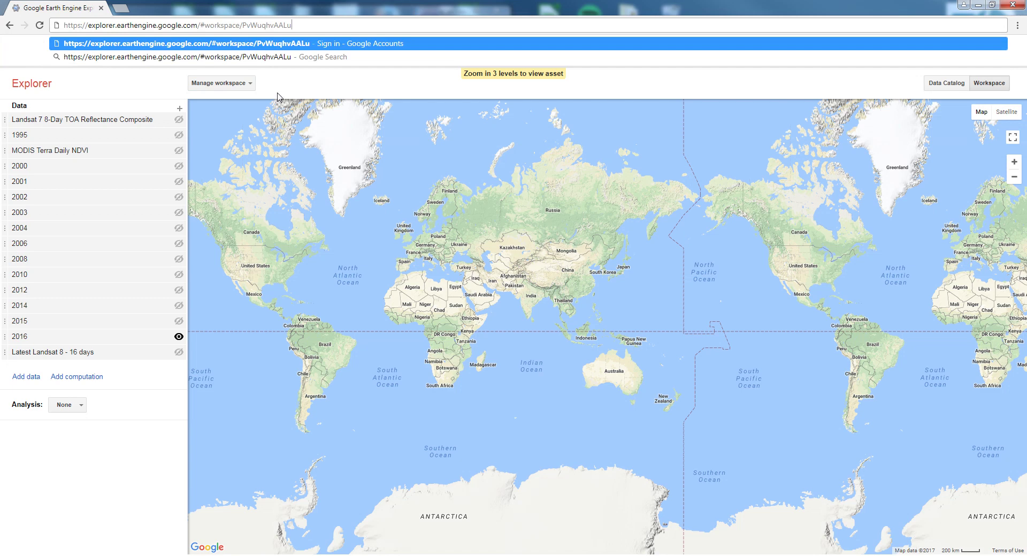
key(Return)
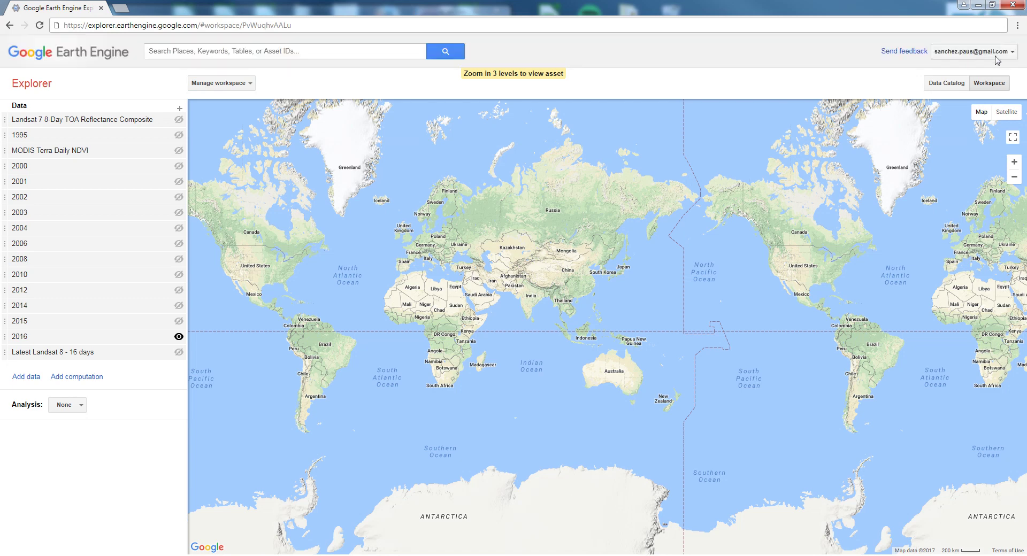
click(249, 85)
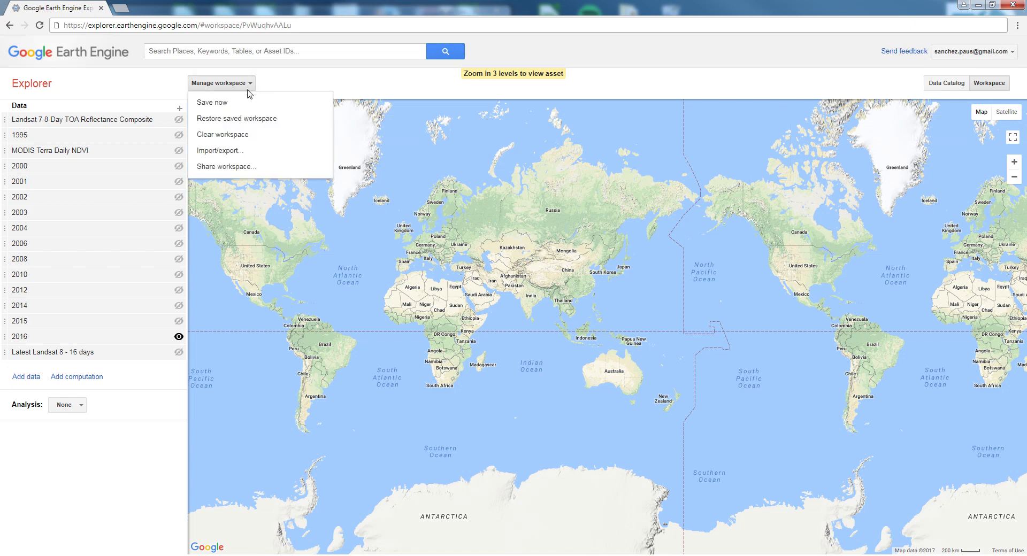
click(267, 123)
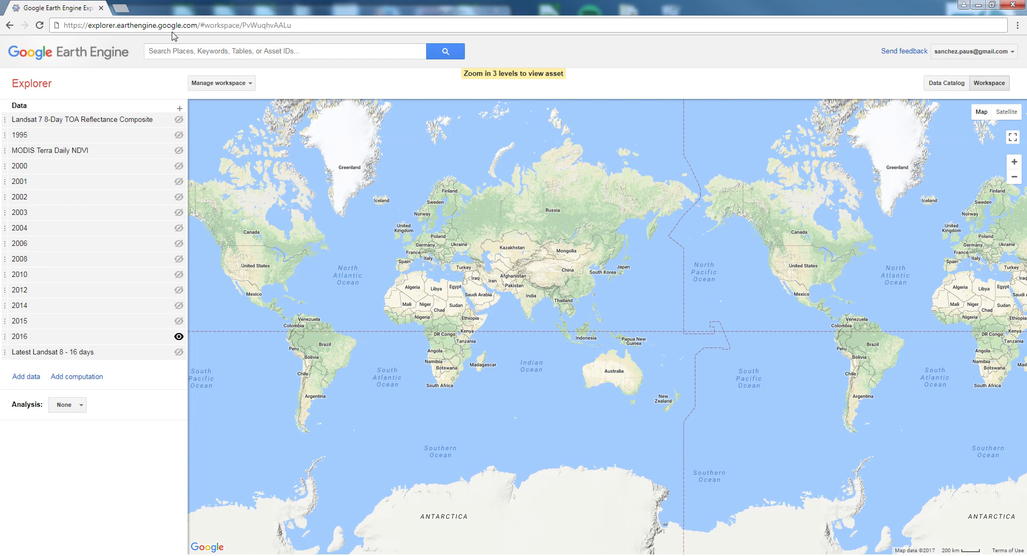
click(188, 25)
click(190, 27)
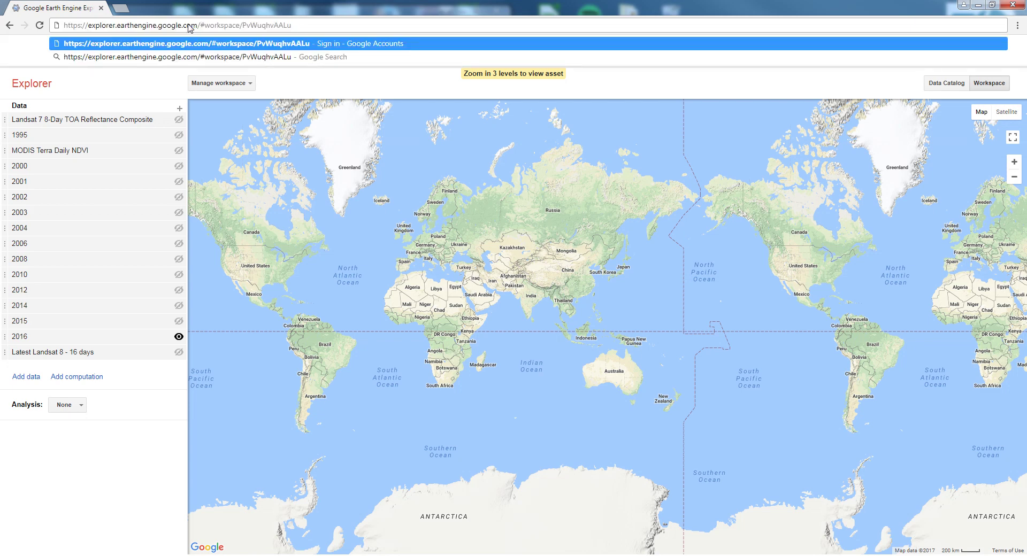
click(326, 25)
click(120, 465)
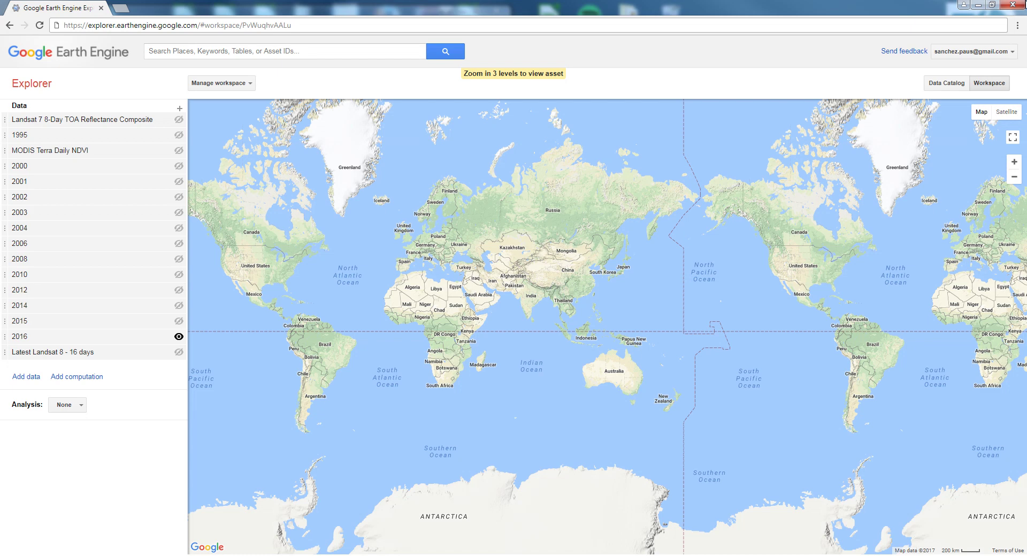
Step: Minimize Chrome and bring the Collect Earth plot 3 form back to the front
click(983, 5)
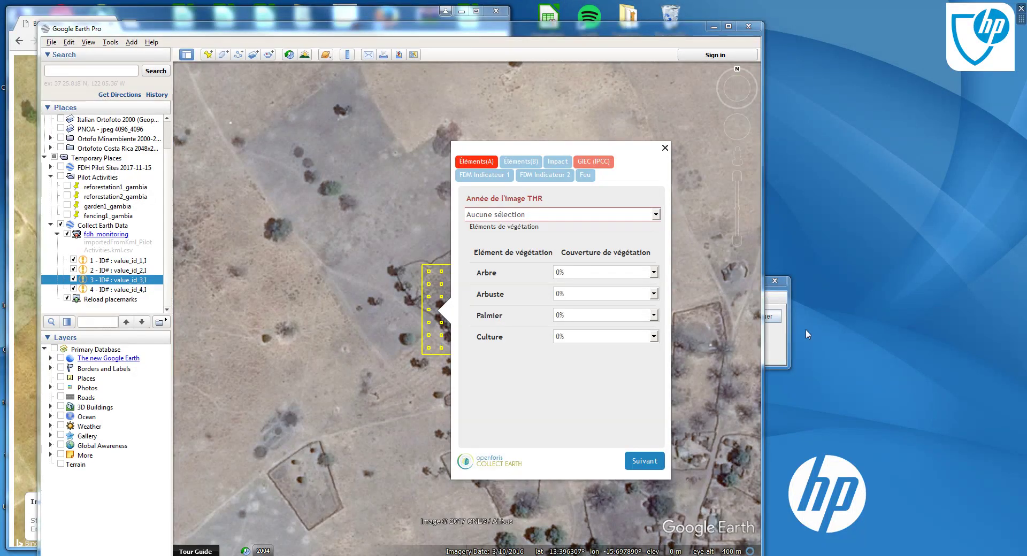
click(776, 337)
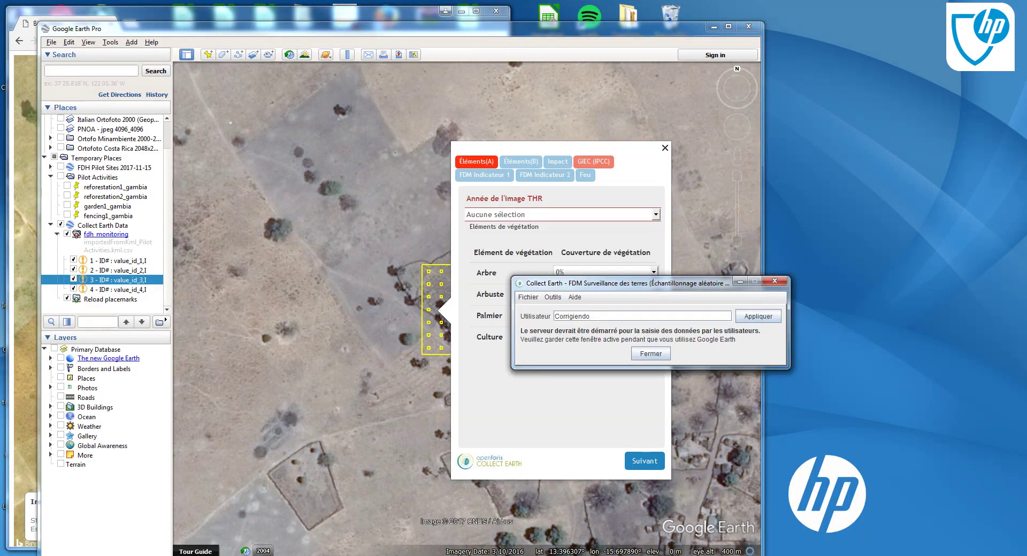